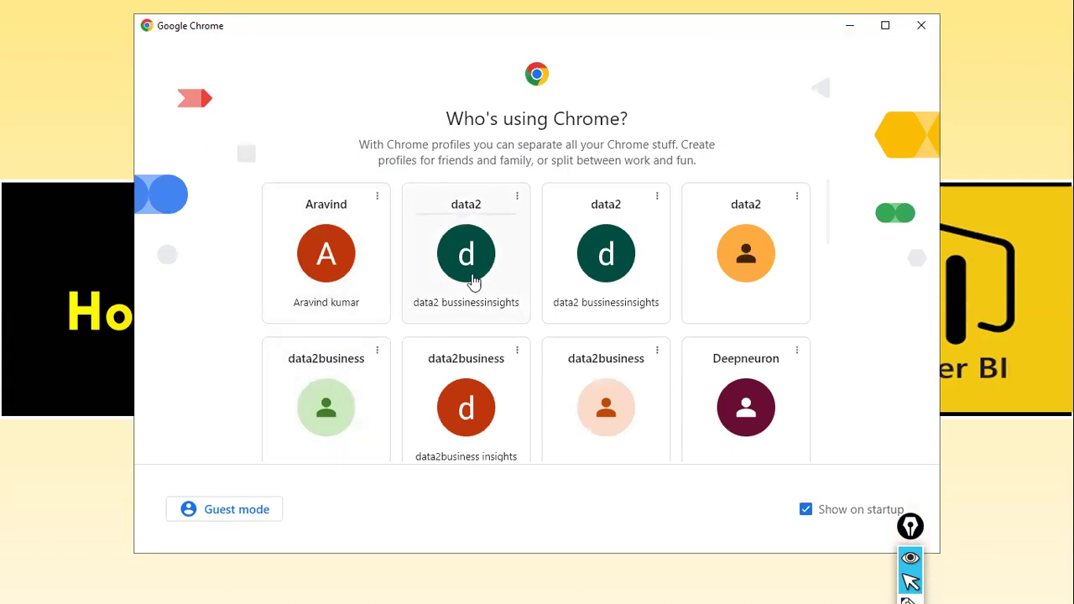
- Search for "one drive google" in the first Chrome profile and open Google Drive from the results in a maximized window
{"action": "left_click", "coordinate": [334, 268]}
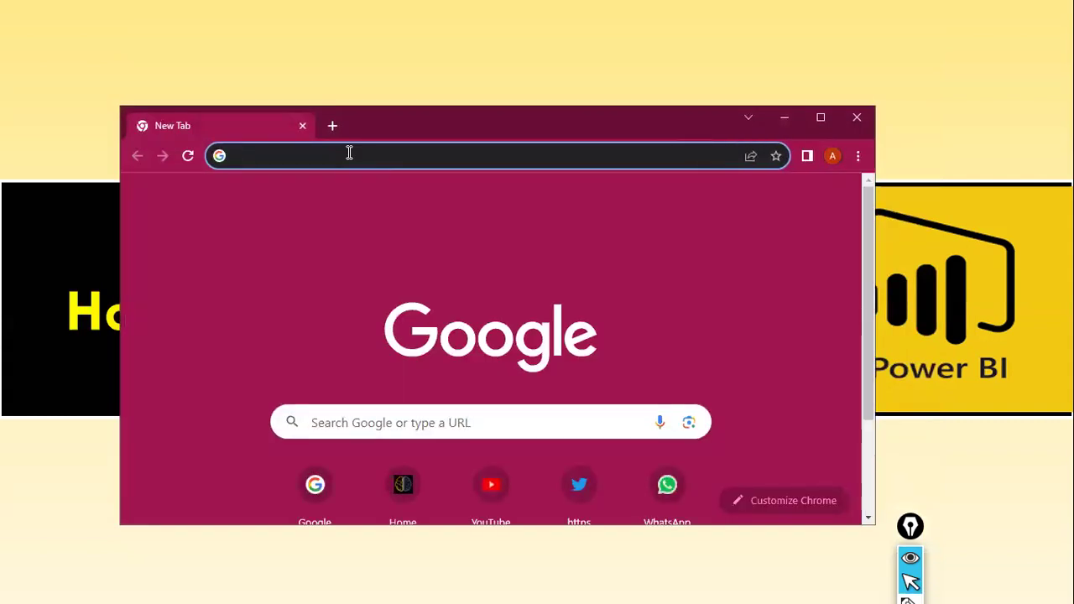
{"action": "type", "text": "g"}
{"action": "key", "text": "BackSpace"}
{"action": "key", "text": "BackSpace"}
{"action": "type", "text": "drive"}
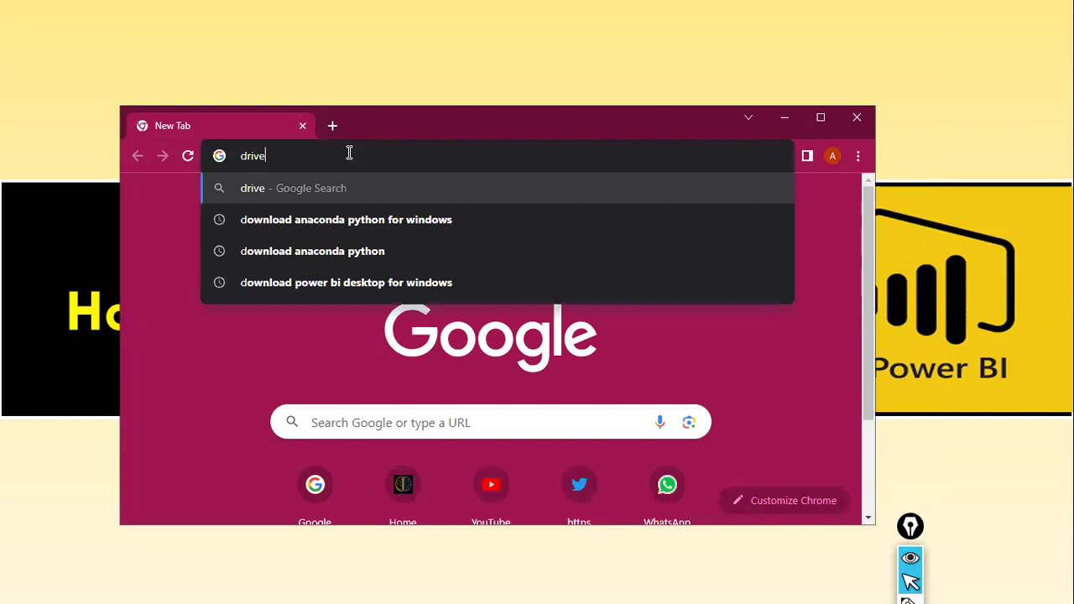
{"action": "type", "text": ".googlec"}
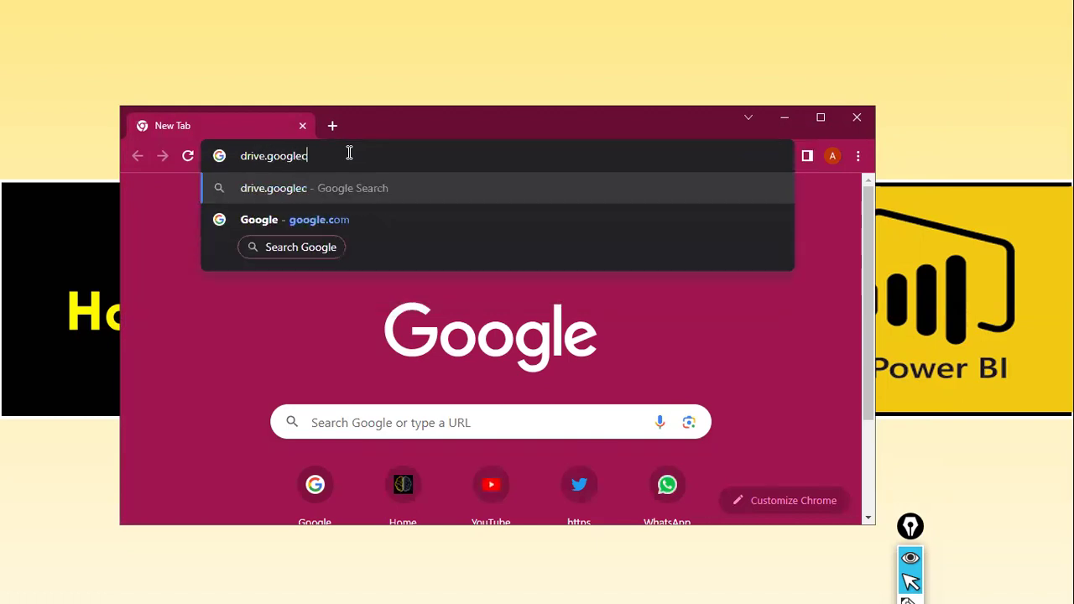
{"action": "key", "text": "BackSpace"}
{"action": "type", "text": ".."}
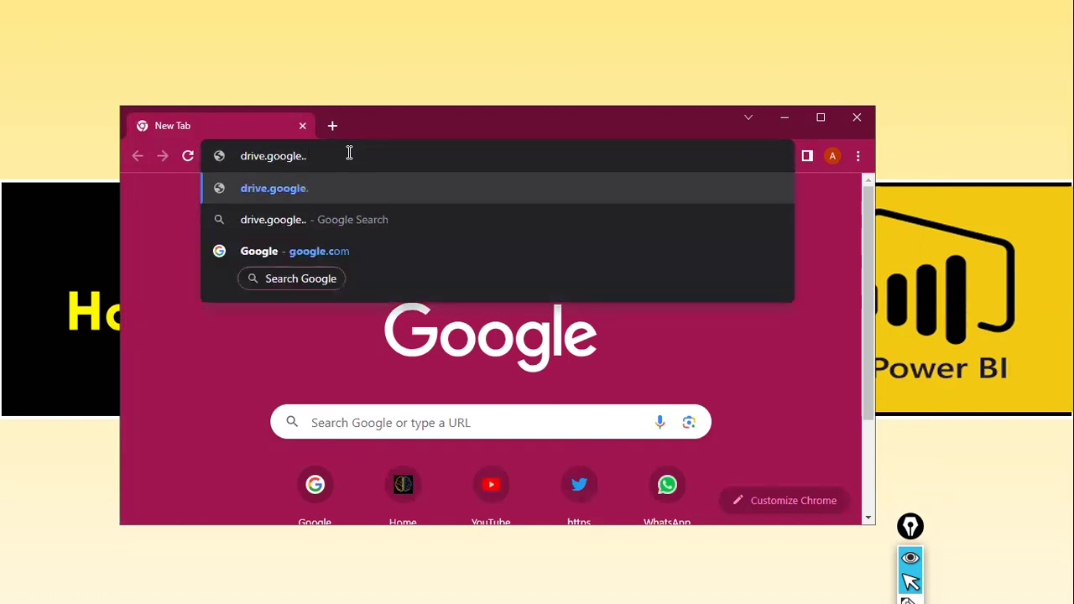
{"action": "key", "text": "BackSpace"}
{"action": "key", "text": "BackSpace"}
{"action": "key", "text": "ctrl+a"}
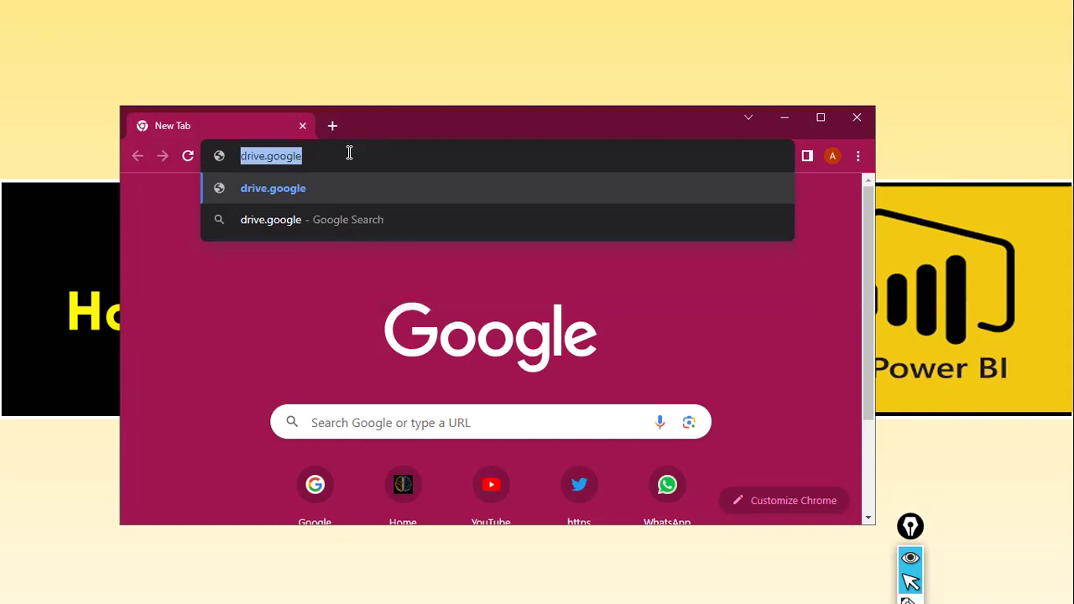
{"action": "type", "text": "one drive google"}
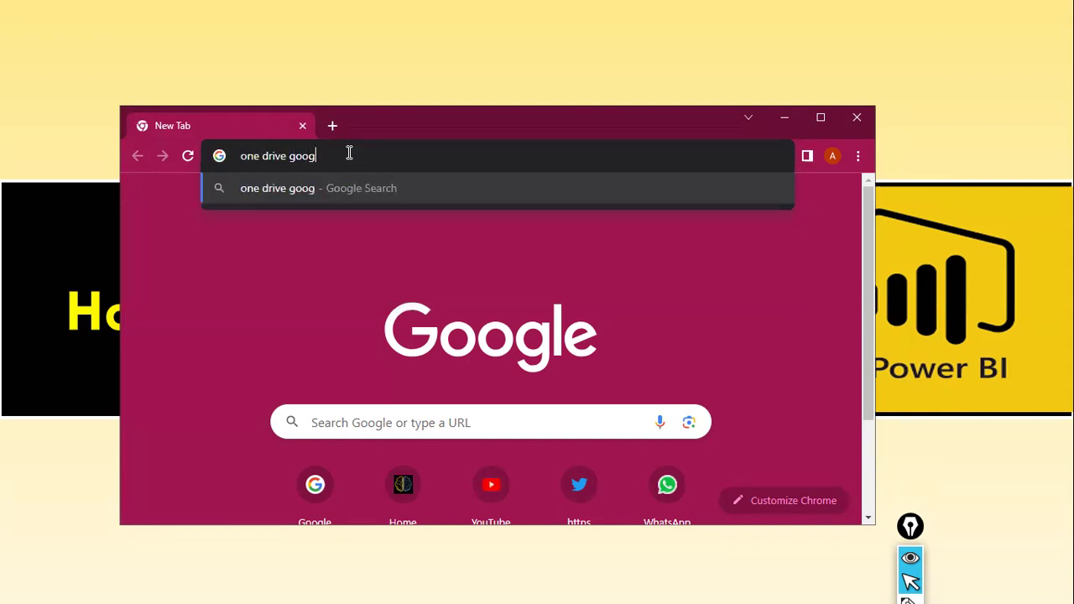
{"action": "key", "text": "Return"}
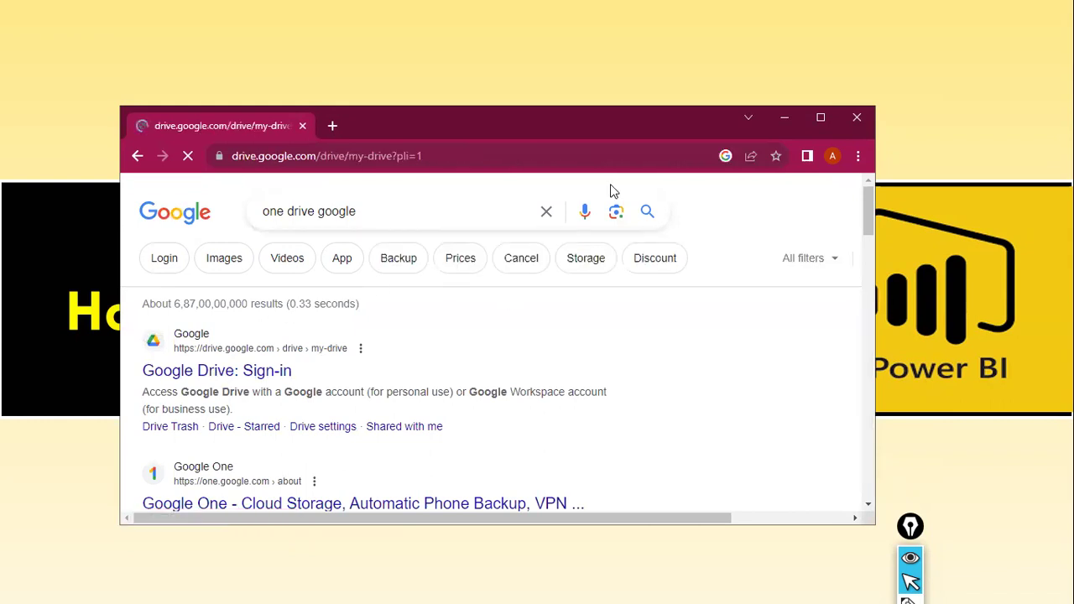
{"action": "left_click", "coordinate": [826, 122]}
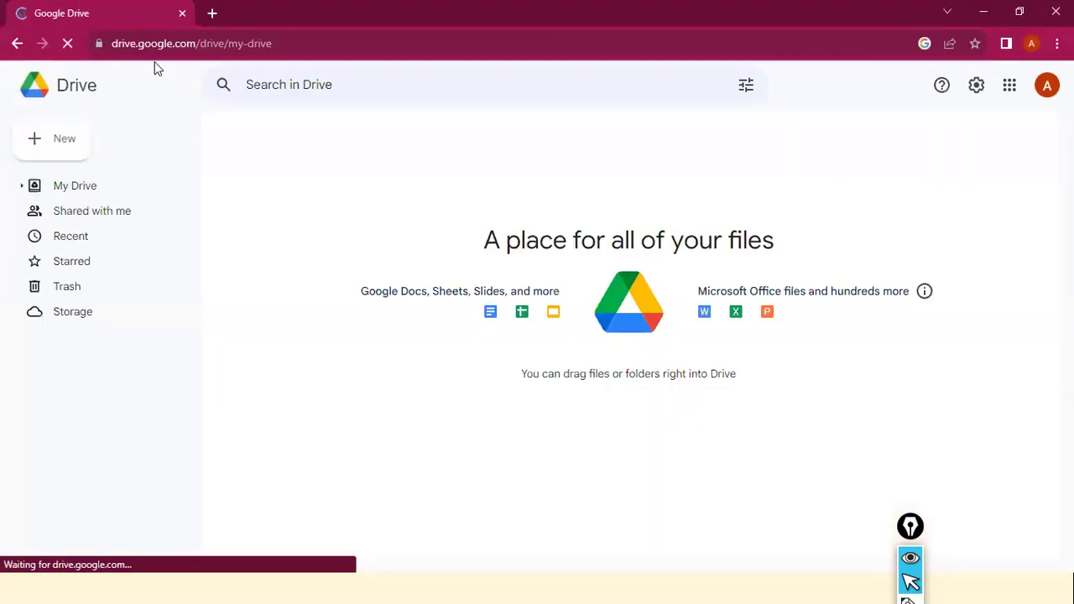
- Open the Google Account management page from Drive, and return to My Drive, dismissing the file-moving tips dialog
{"action": "left_click", "coordinate": [1041, 91]}
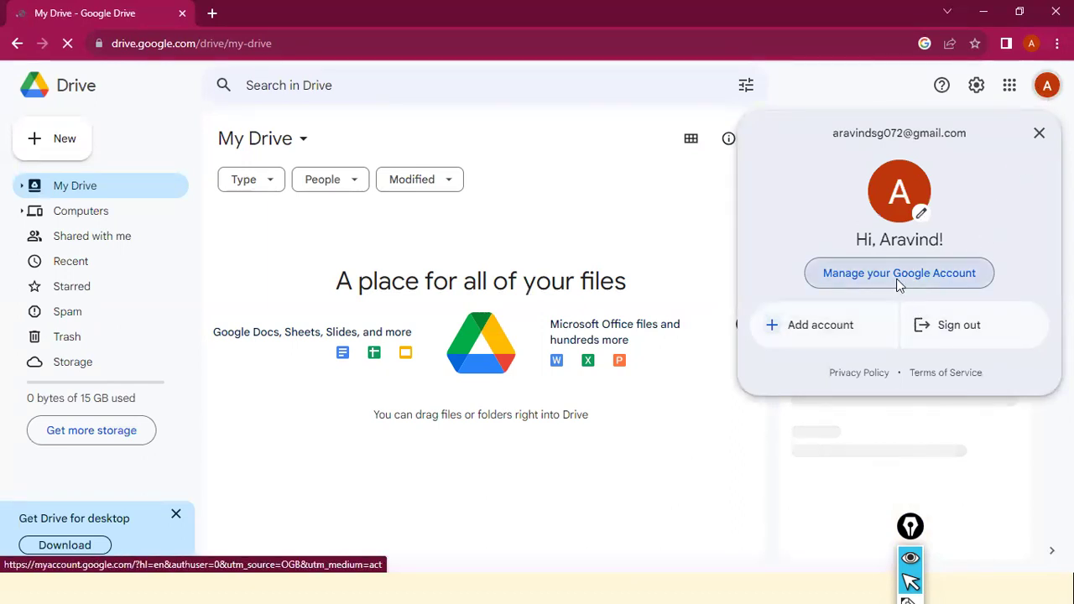
{"action": "left_click", "coordinate": [899, 277]}
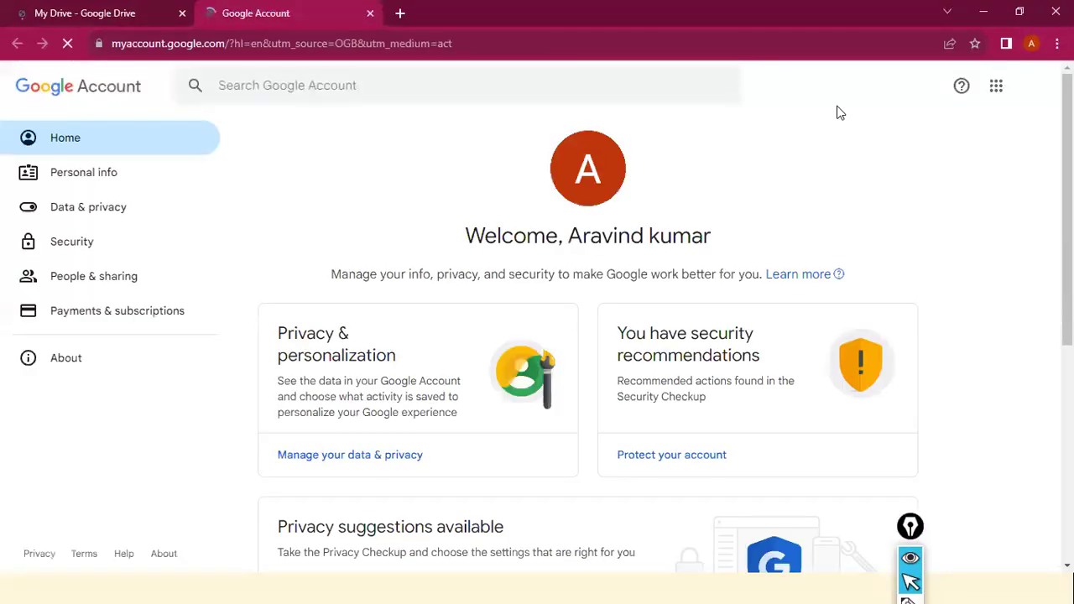
{"action": "left_click", "coordinate": [99, 12]}
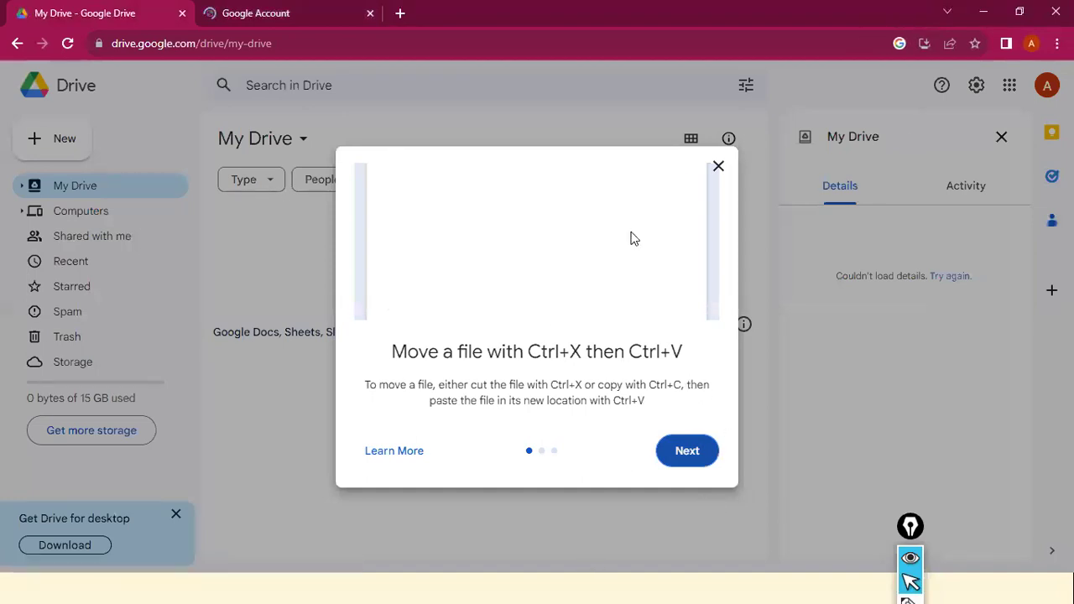
{"action": "left_click", "coordinate": [719, 167]}
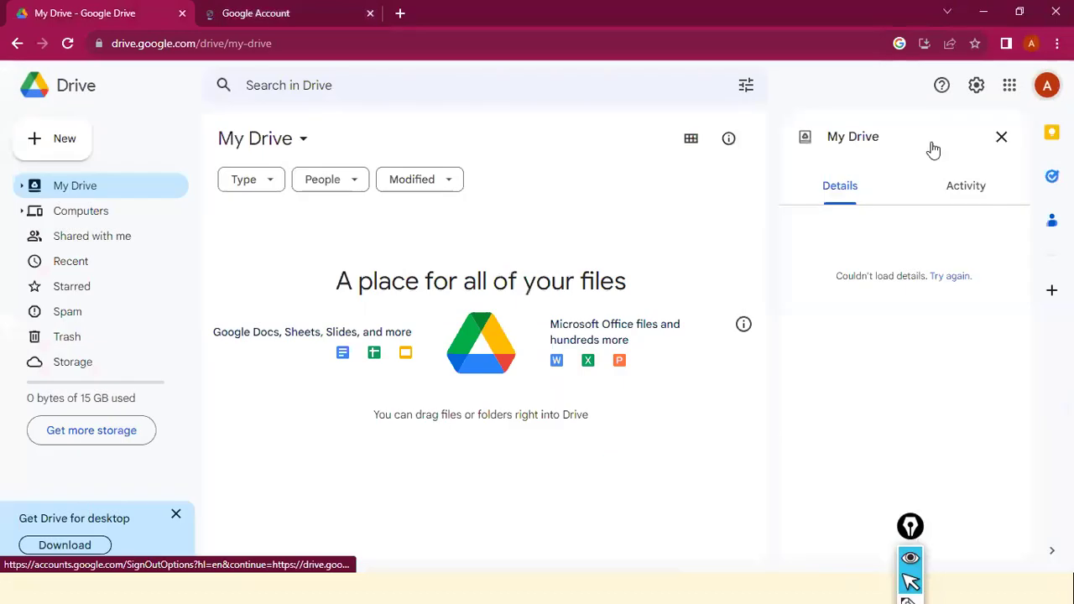
- Try to sign in to the signed-out second Google account from Drive, going back from the password page
{"action": "left_click", "coordinate": [1048, 85]}
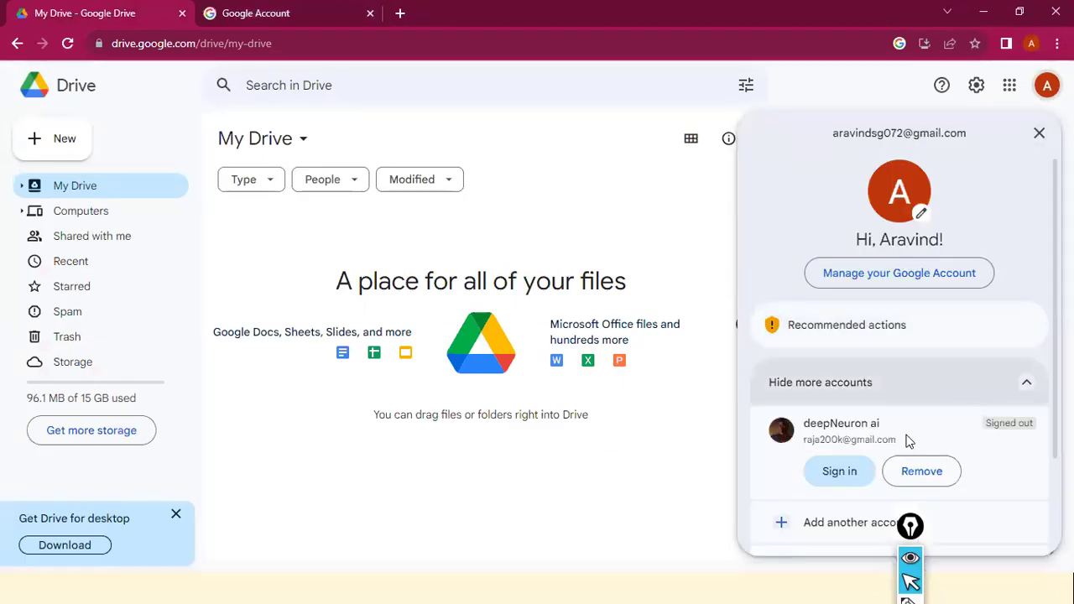
{"action": "left_click", "coordinate": [835, 472]}
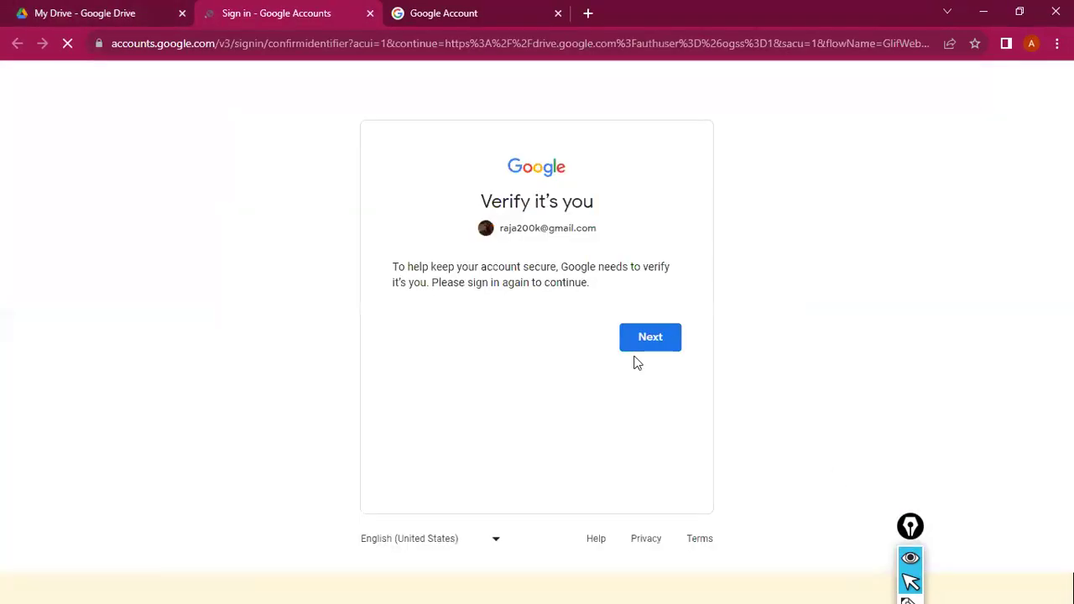
{"action": "left_click", "coordinate": [650, 337]}
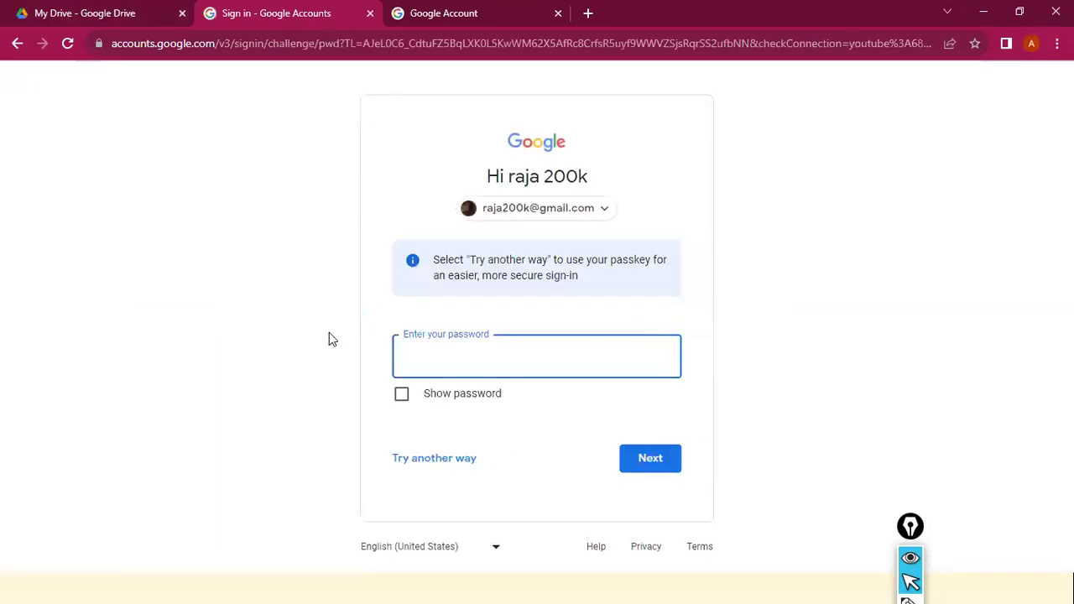
{"action": "left_click", "coordinate": [15, 45]}
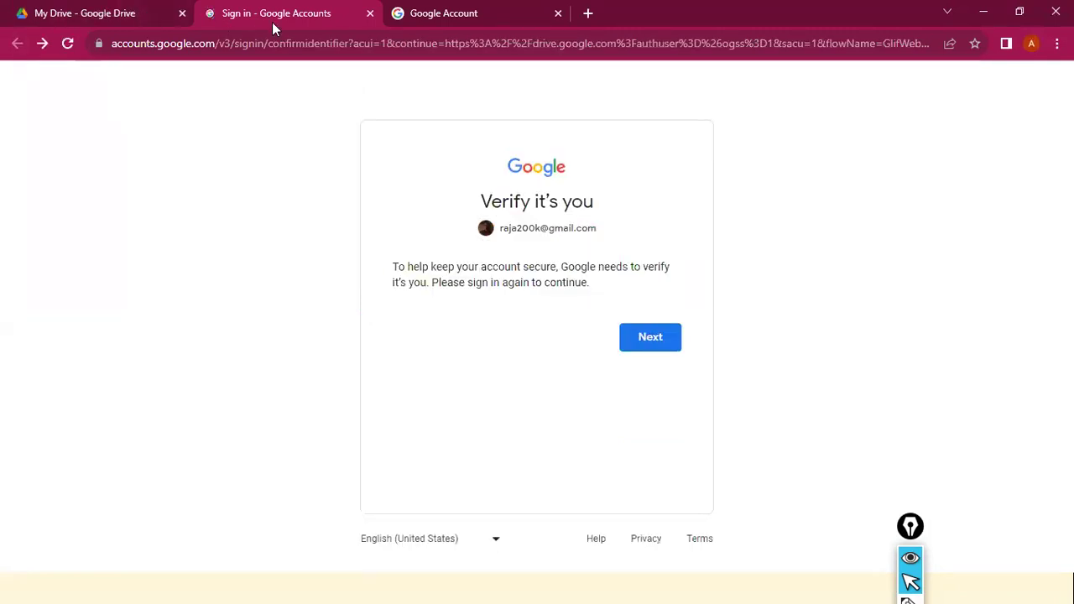
- Try to sign in to the second account from the Google Account page, and close the sign-in tab and browser window
{"action": "left_click", "coordinate": [521, 21]}
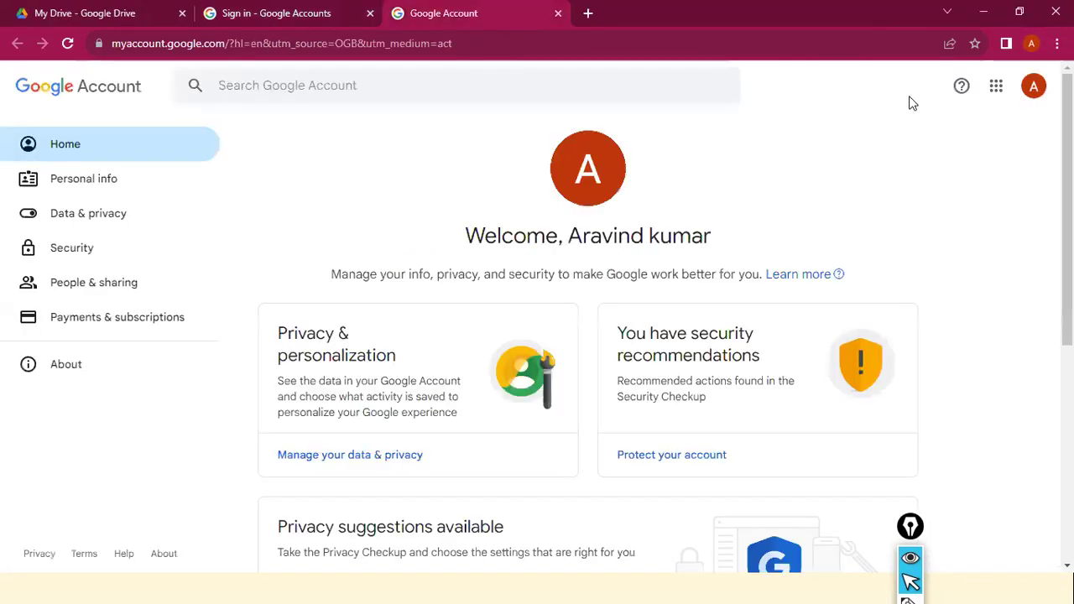
{"action": "left_click", "coordinate": [1035, 86]}
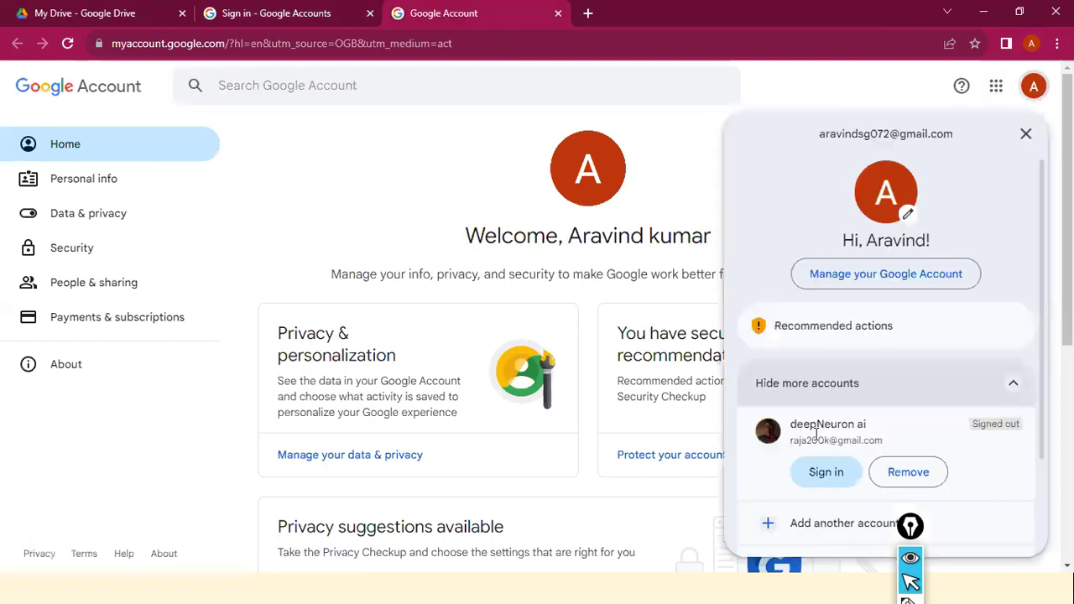
{"action": "triple_click", "coordinate": [814, 432]}
{"action": "left_click", "coordinate": [818, 467]}
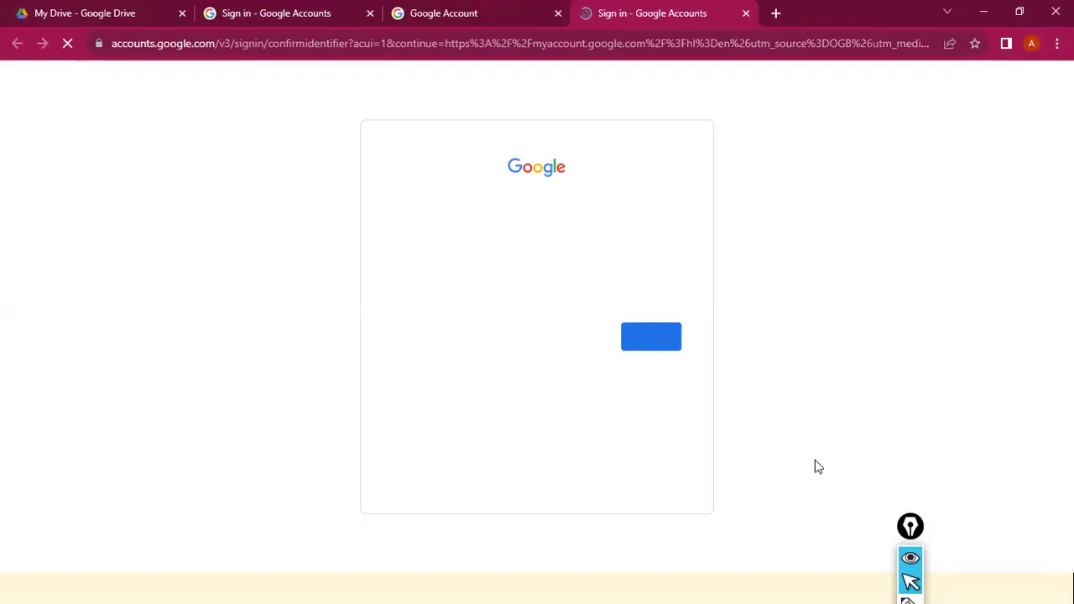
{"action": "left_click", "coordinate": [746, 13]}
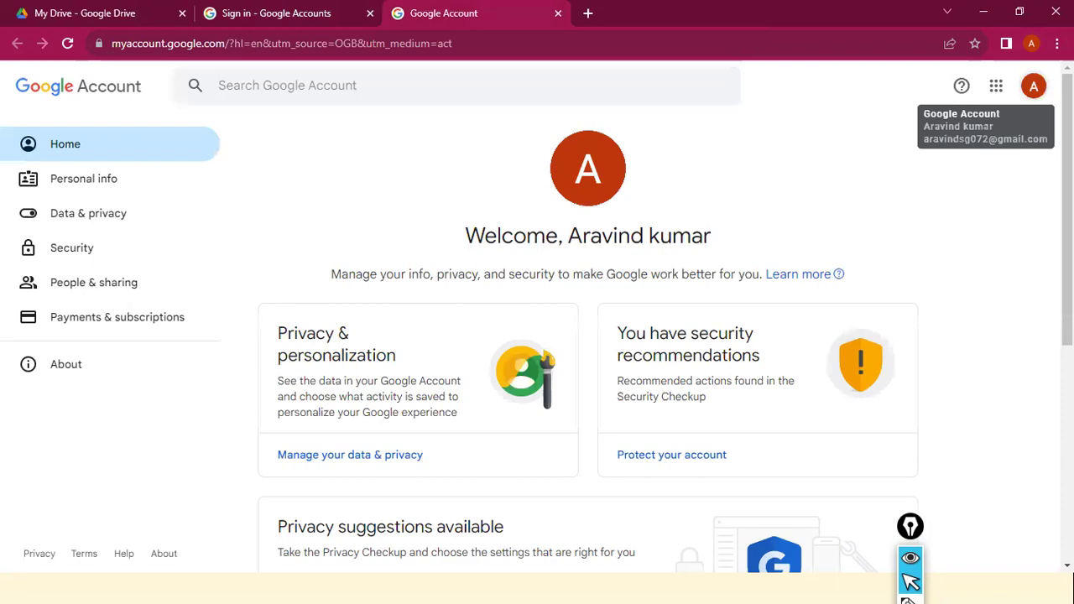
{"action": "left_click", "coordinate": [1055, 11]}
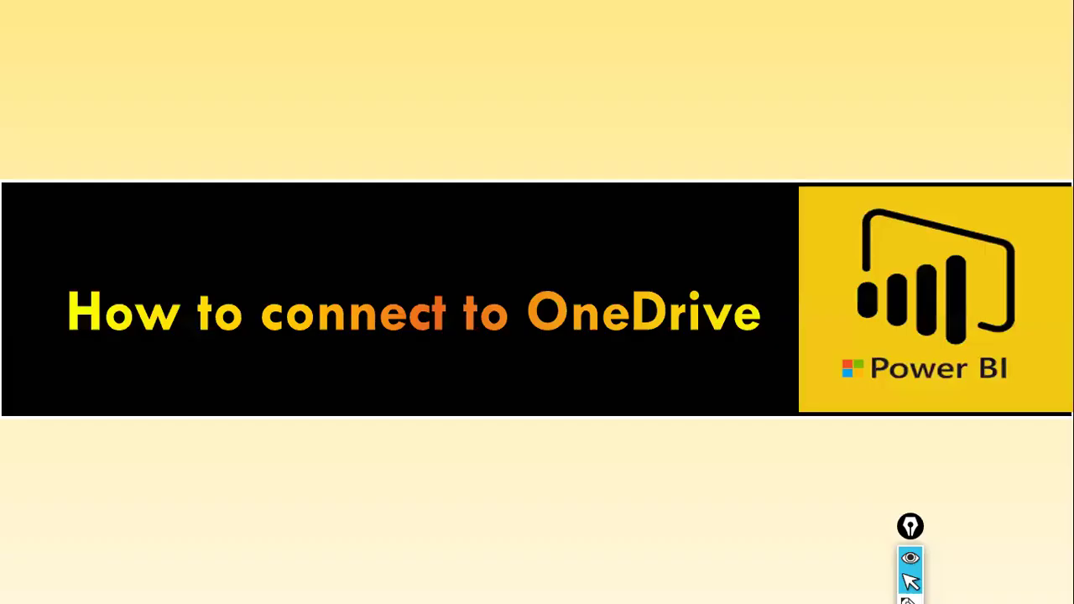
{"action": "key", "text": "super"}
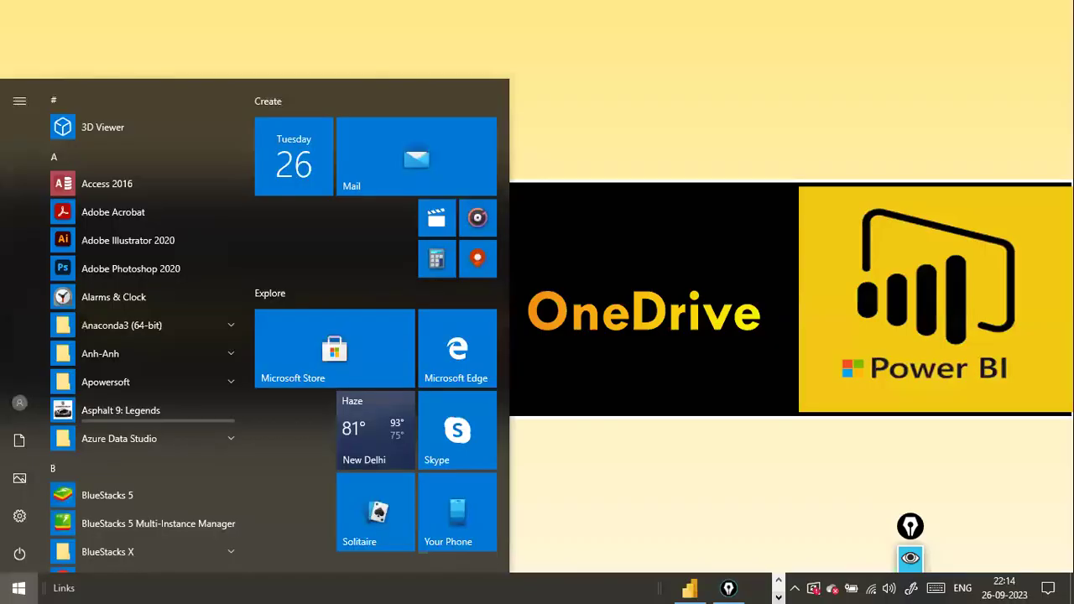
{"action": "type", "text": "chro"}
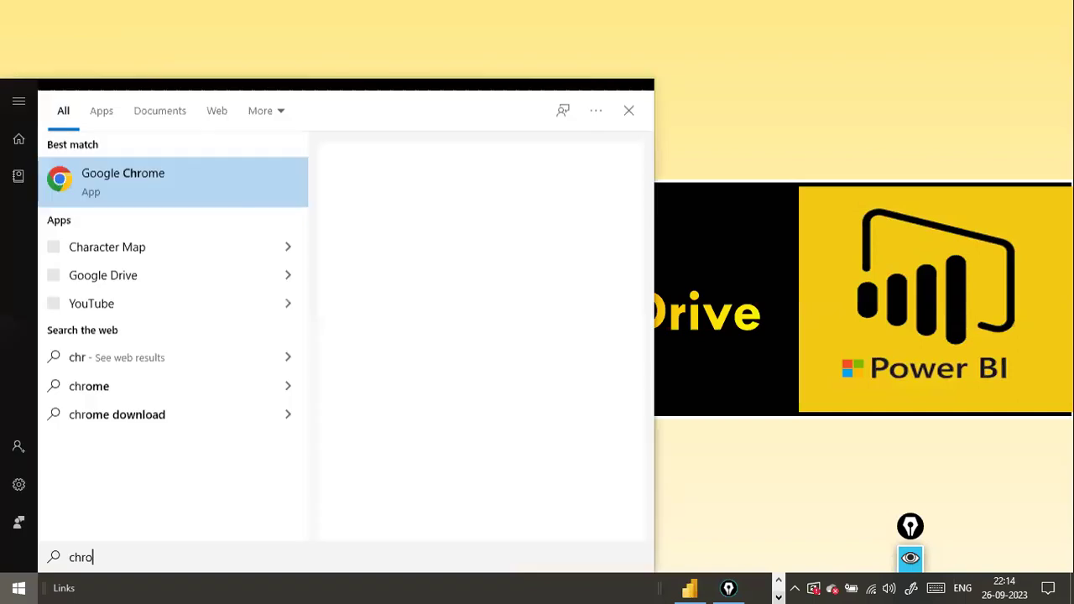
{"action": "type", "text": "me"}
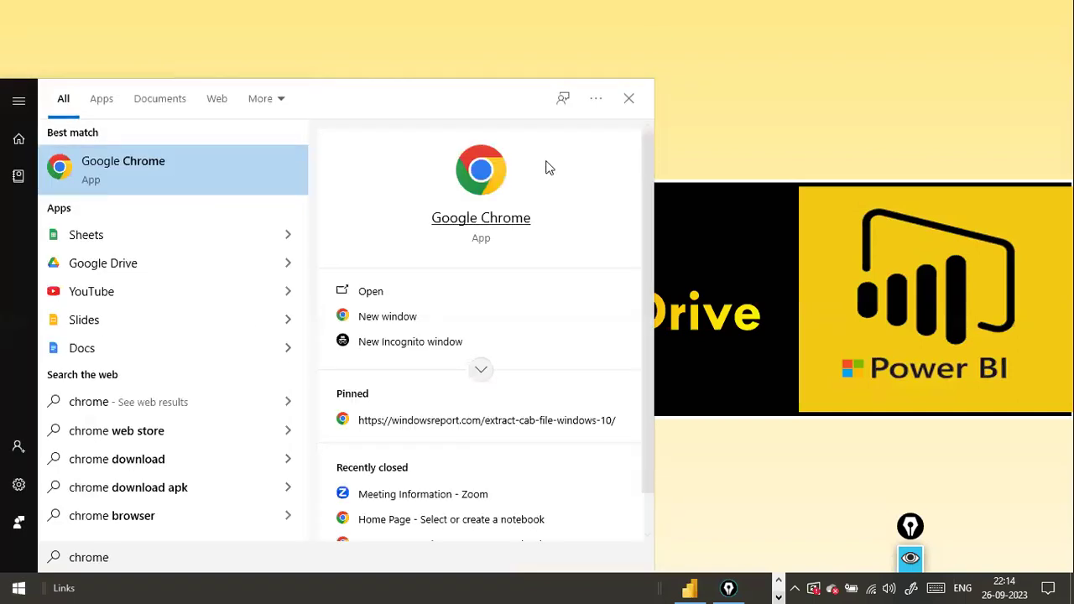
{"action": "left_click", "coordinate": [154, 162]}
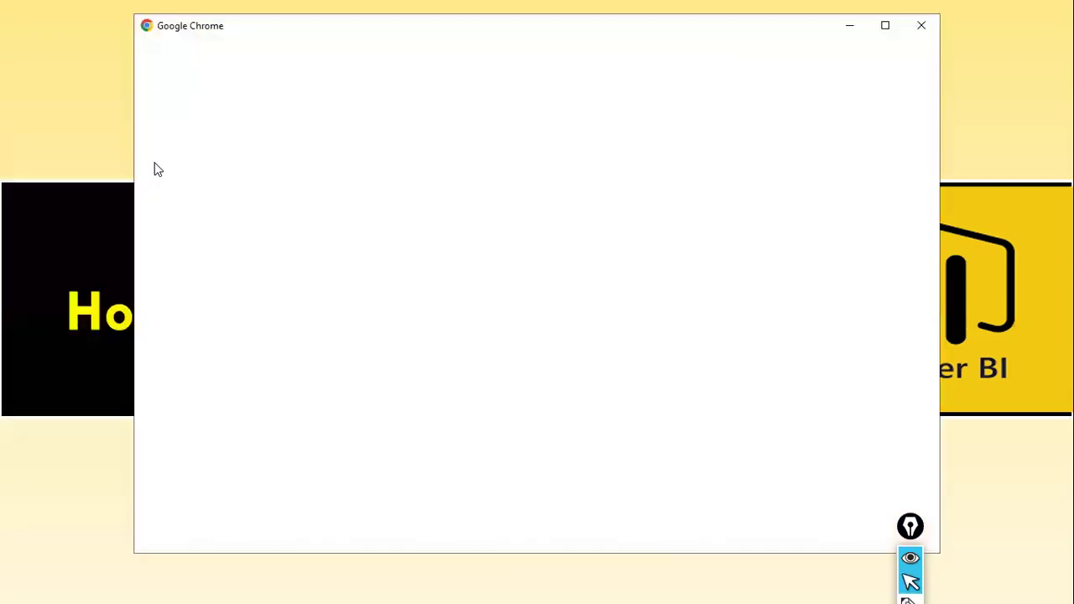
{"action": "left_click", "coordinate": [921, 26]}
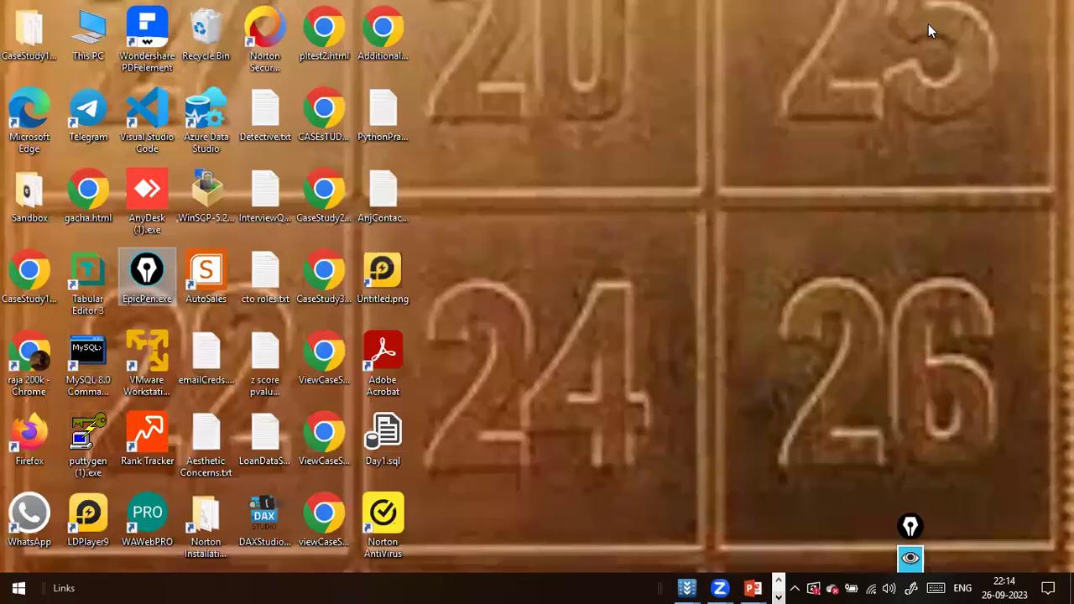
- Start Chrome from the desktop shortcut of the second account's profile and open Google Drive in a maximized window
{"action": "left_click", "coordinate": [34, 365]}
{"action": "double_click", "coordinate": [33, 366]}
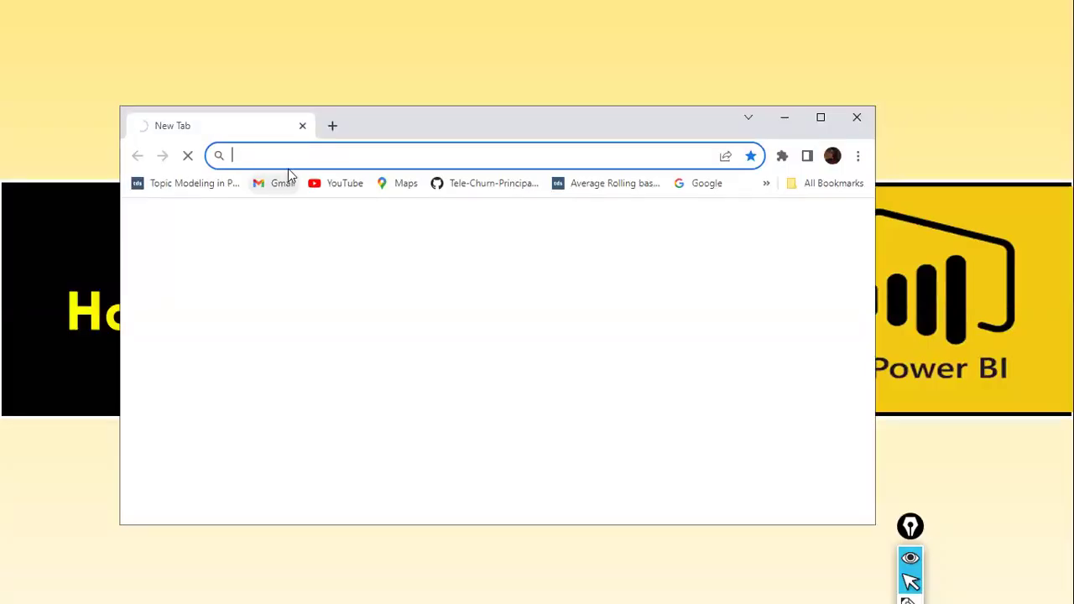
{"action": "type", "text": "drive"}
{"action": "key", "text": "Return"}
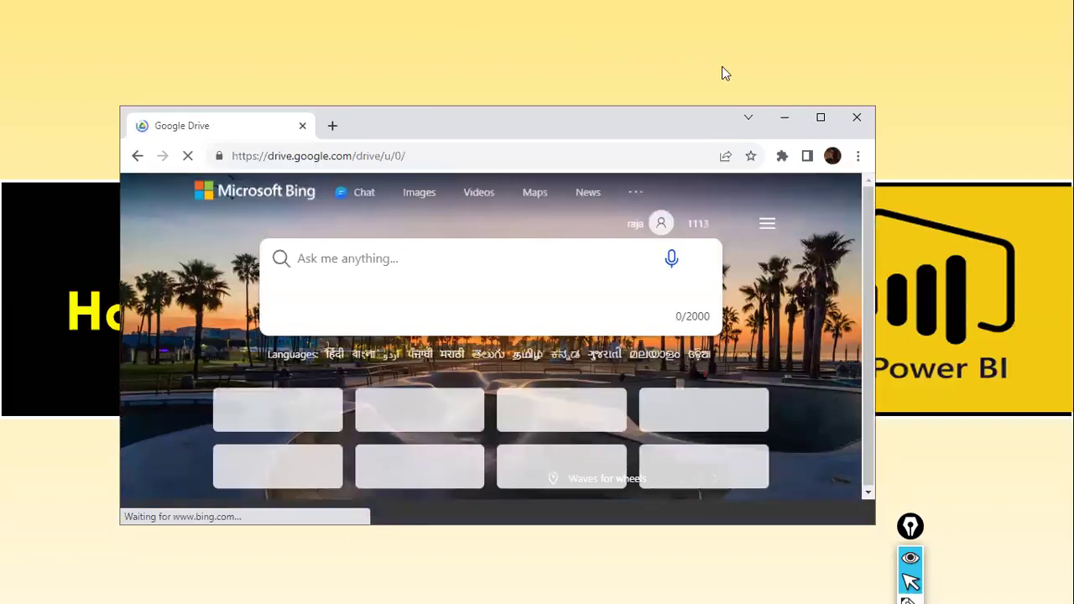
{"action": "left_click", "coordinate": [811, 125]}
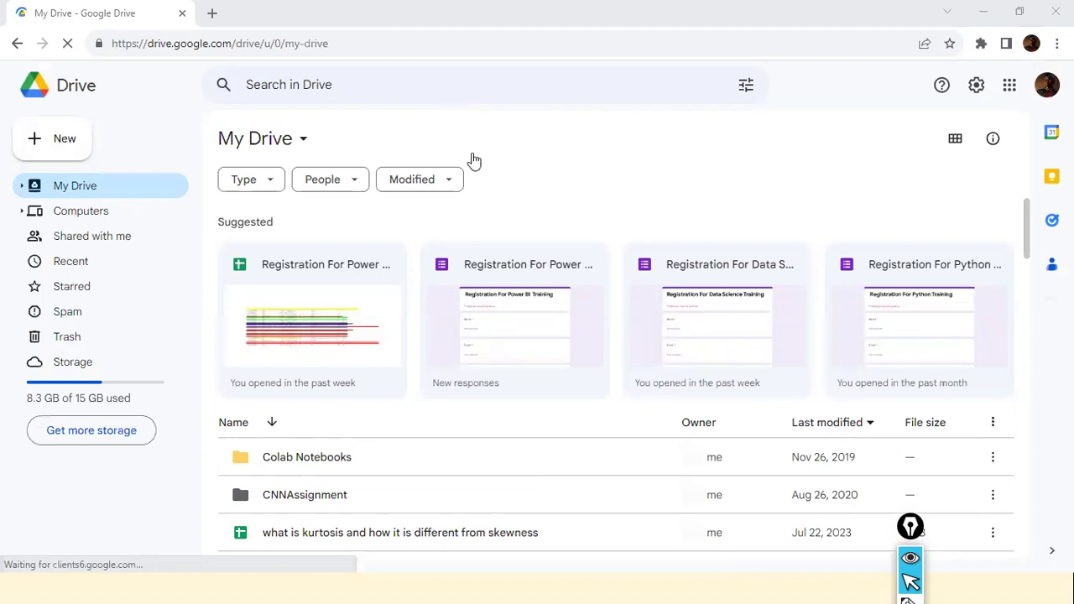
{"action": "left_click", "coordinate": [1040, 94]}
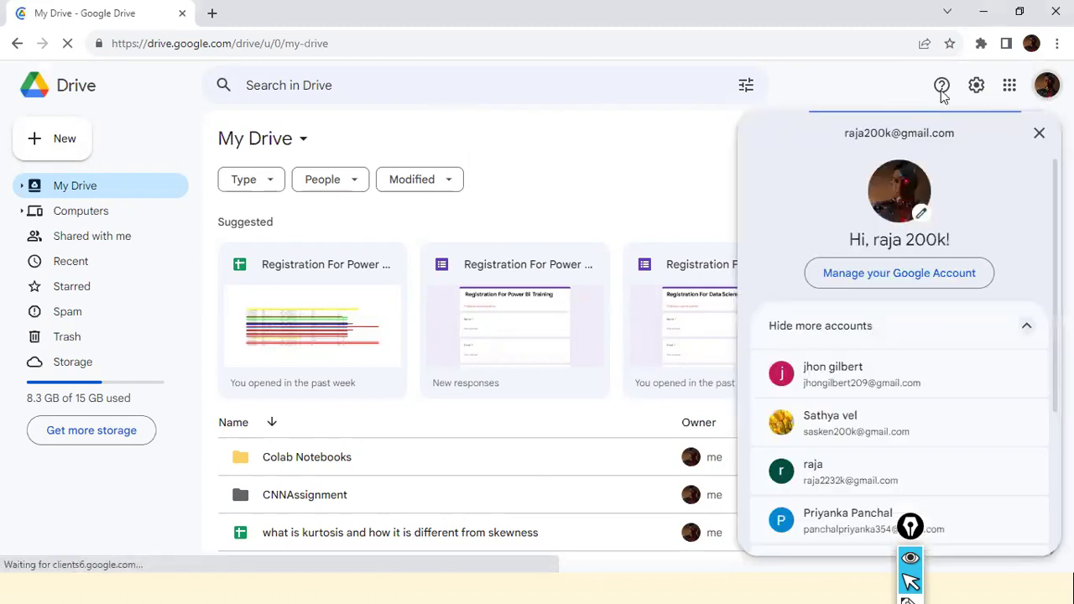
{"action": "left_click", "coordinate": [976, 86]}
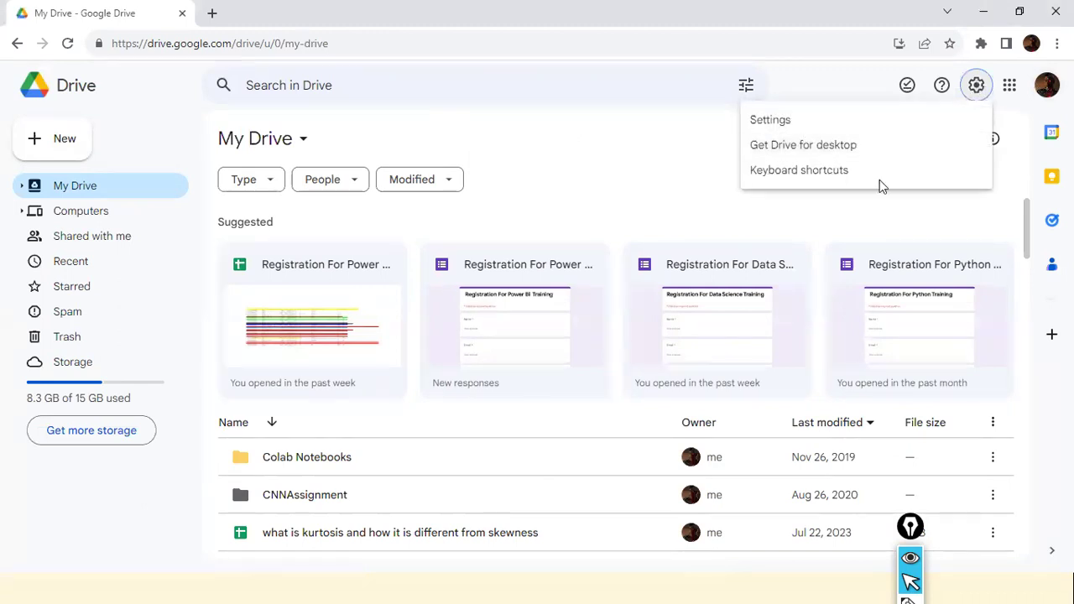
{"action": "left_click", "coordinate": [837, 250]}
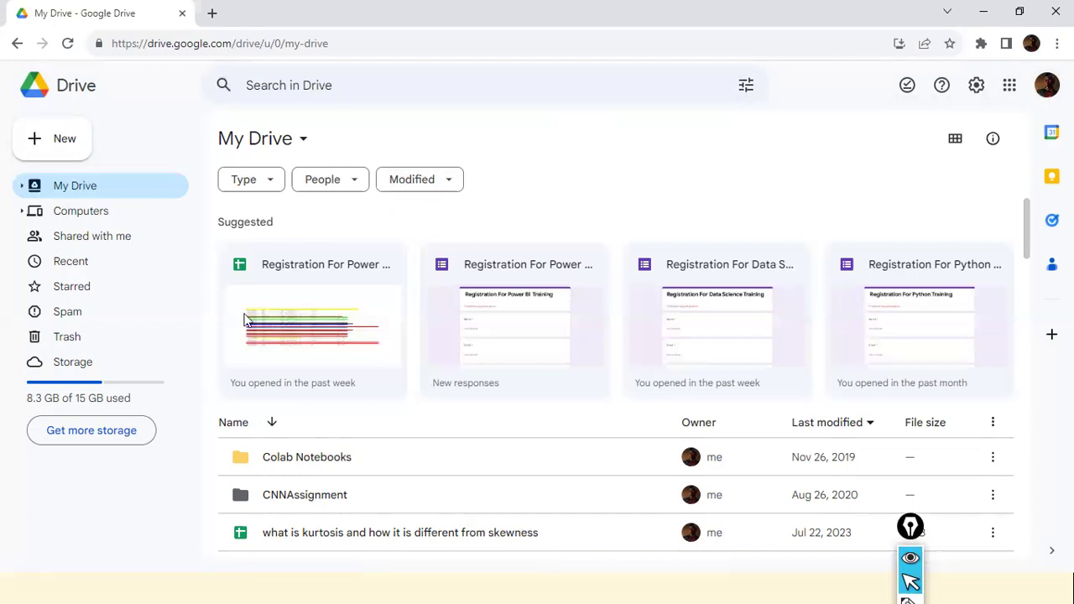
- Look through the list of files stored in My Drive
{"action": "left_click", "coordinate": [1028, 329]}
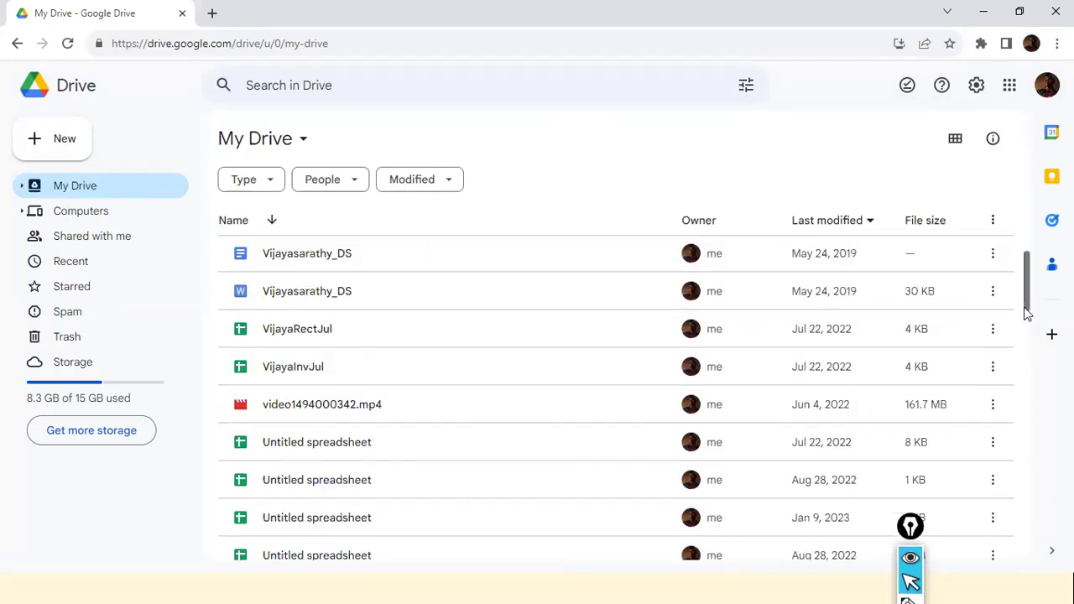
{"action": "left_click_drag", "start_coordinate": [1025, 312], "coordinate": [1016, 539]}
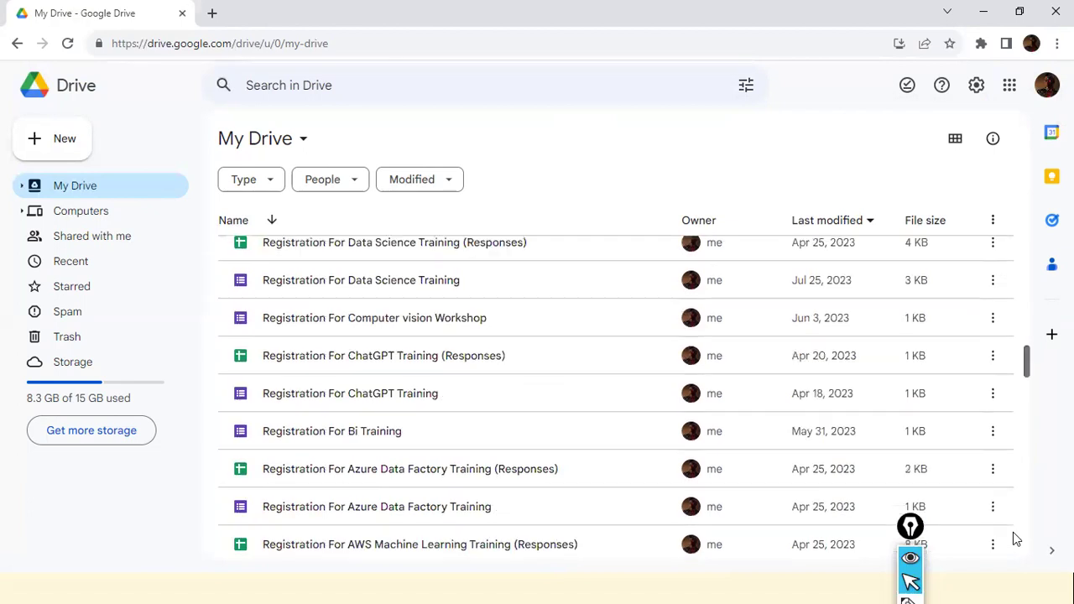
{"action": "scroll", "coordinate": [495, 338], "scroll_direction": "down", "scroll_amount": 5}
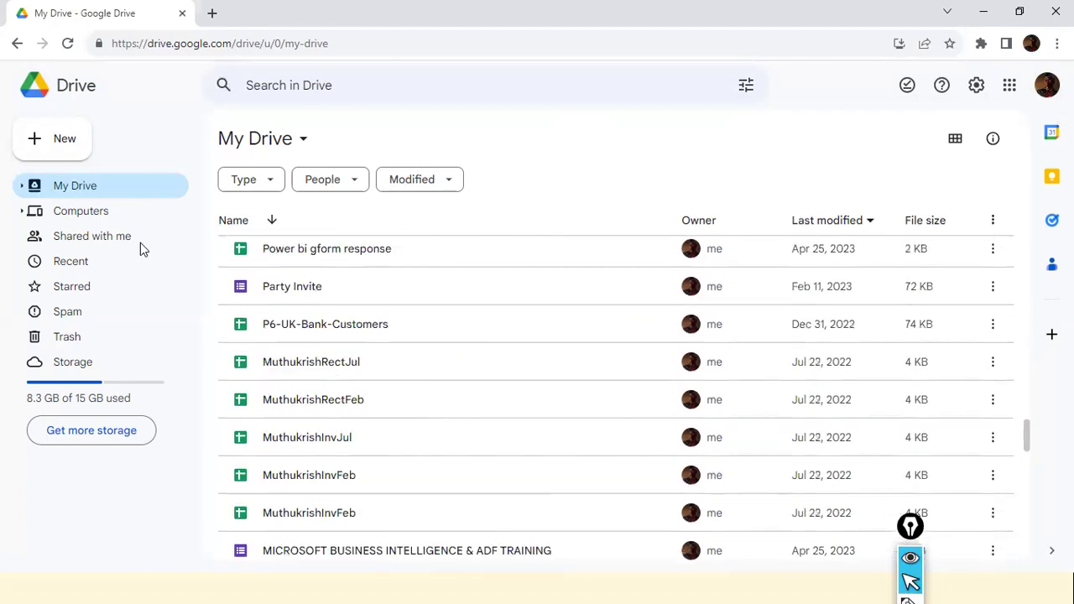
- Search the My Drive page for the text sales_w04
{"action": "key", "text": "Tab"}
{"action": "key", "text": "ctrl+f"}
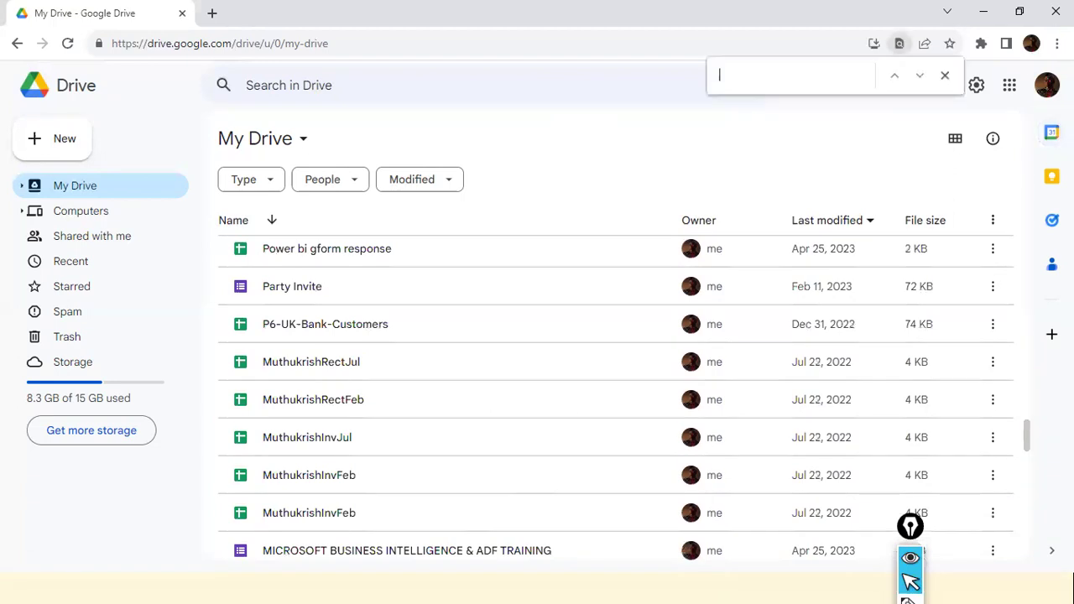
{"action": "type", "text": "sales"}
{"action": "key", "text": "BackSpace"}
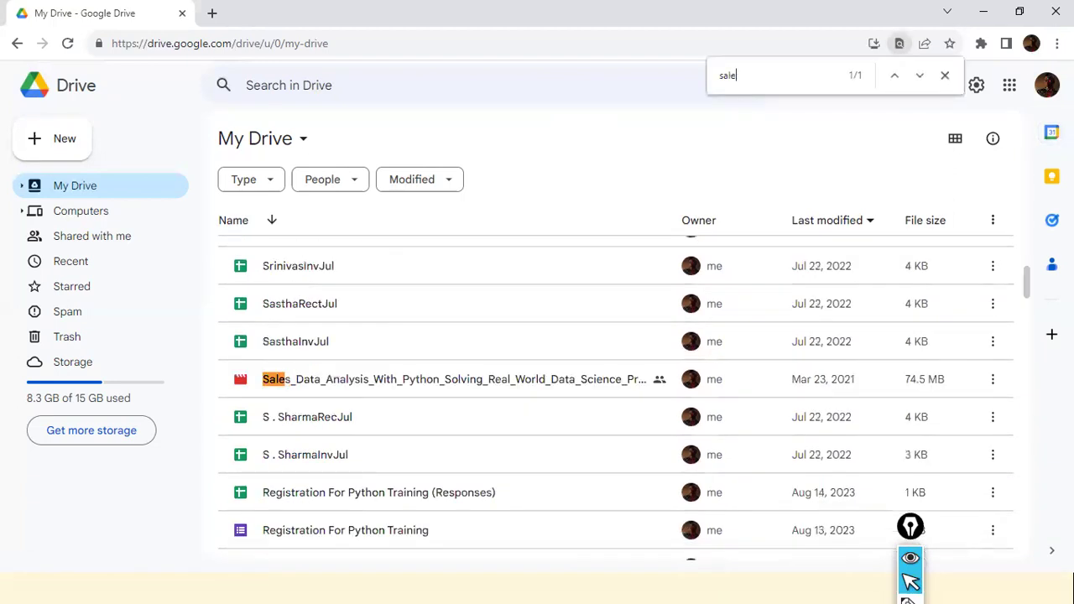
{"action": "type", "text": "s"}
{"action": "type", "text": "_"}
{"action": "type", "text": "w04"}
- Search the My Drive page for retailsales and look through the whole file list for the file
{"action": "key", "text": "BackSpace"}
{"action": "key", "text": "BackSpace"}
{"action": "key", "text": "BackSpace"}
{"action": "key", "text": "BackSpace"}
{"action": "key", "text": "BackSpace"}
{"action": "key", "text": "BackSpace"}
{"action": "key", "text": "BackSpace"}
{"action": "key", "text": "BackSpace"}
{"action": "type", "text": "retailsal"}
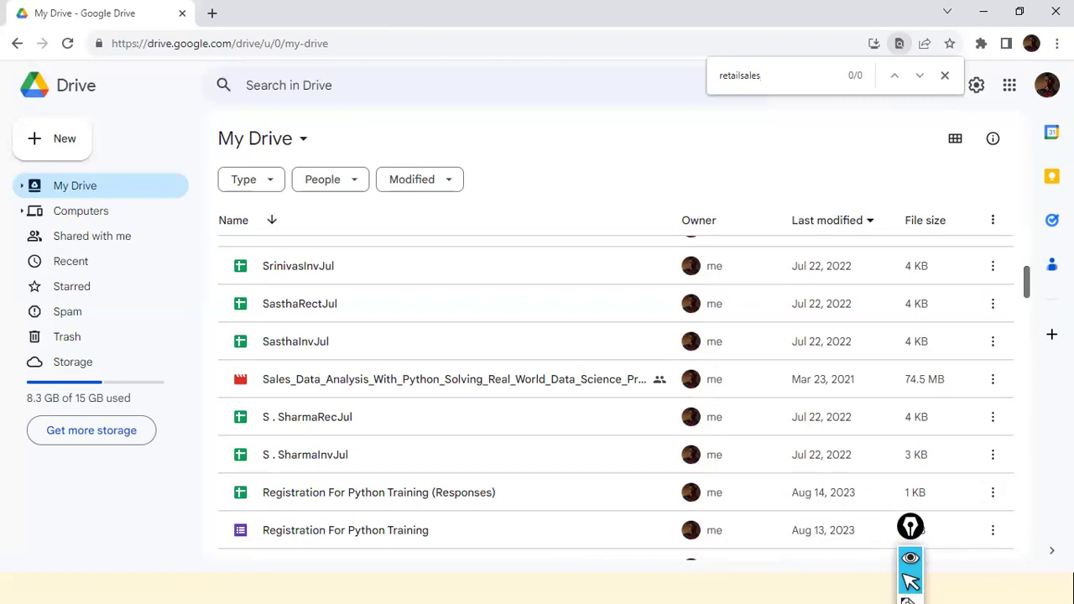
{"action": "left_click_drag", "start_coordinate": [1025, 290], "coordinate": [1025, 237]}
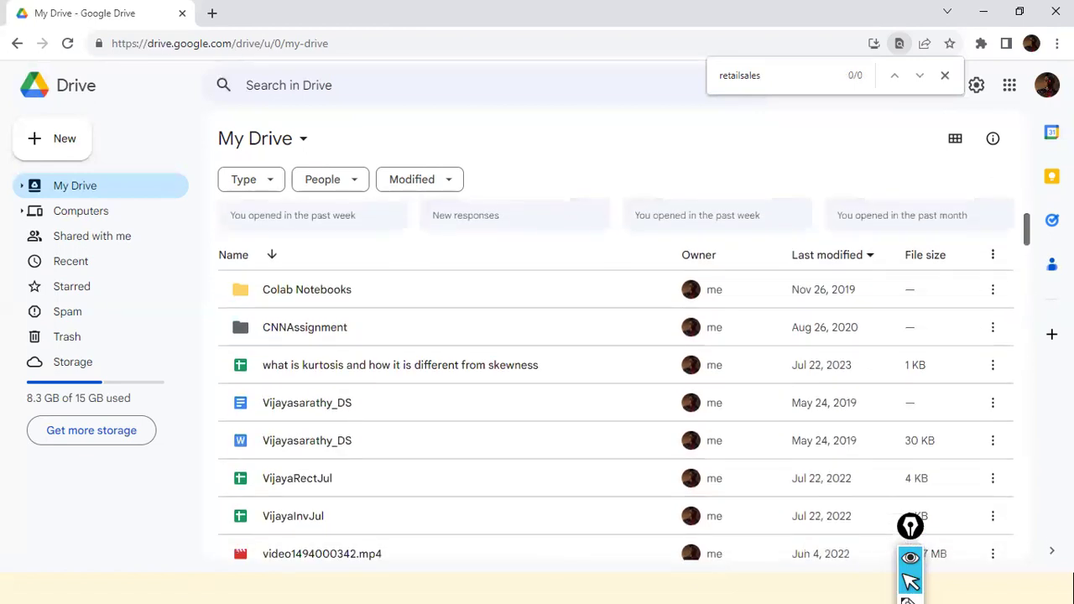
{"action": "left_click_drag", "start_coordinate": [1026, 237], "coordinate": [1015, 586]}
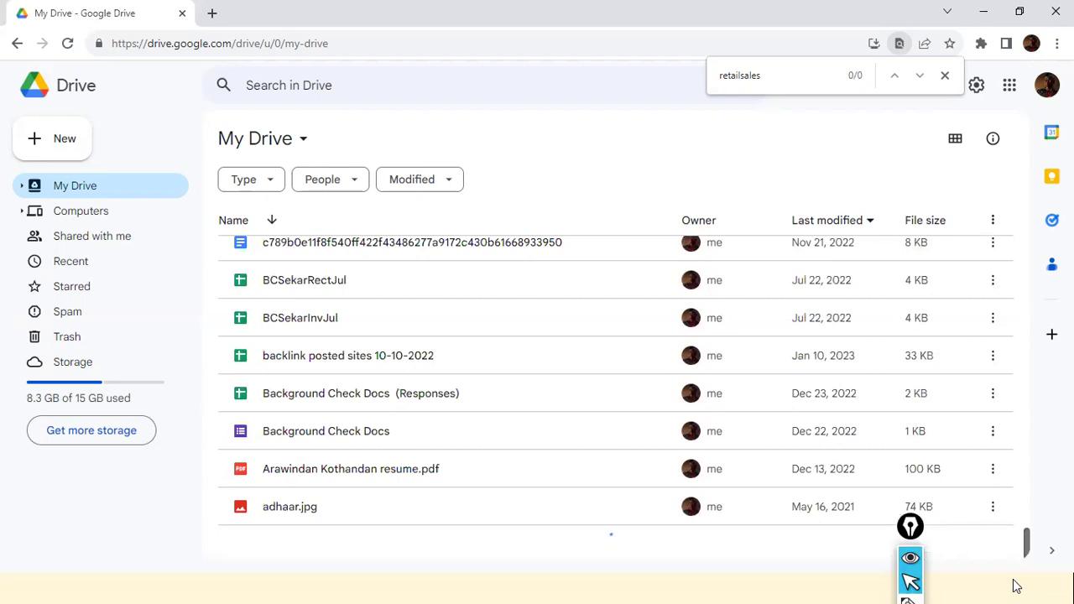
{"action": "key", "text": "Home"}
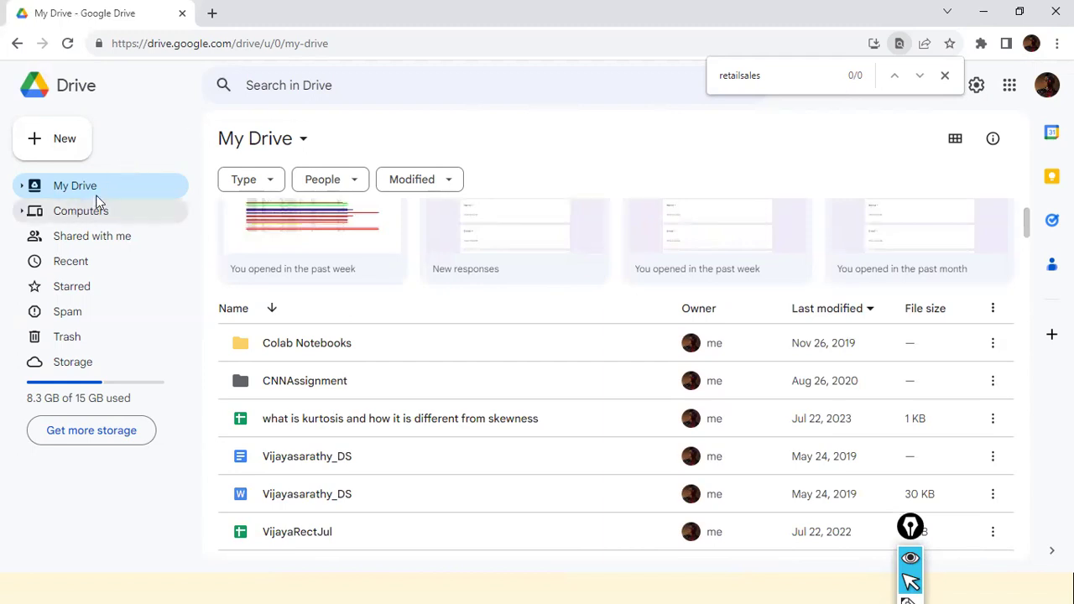
- Open OneDrive at onedrive.live.com in the current browser tab
{"action": "left_click", "coordinate": [164, 46]}
{"action": "type", "text": "n"}
{"action": "key", "text": "BackSpace"}
{"action": "type", "text": "o"}
{"action": "key", "text": "Return"}
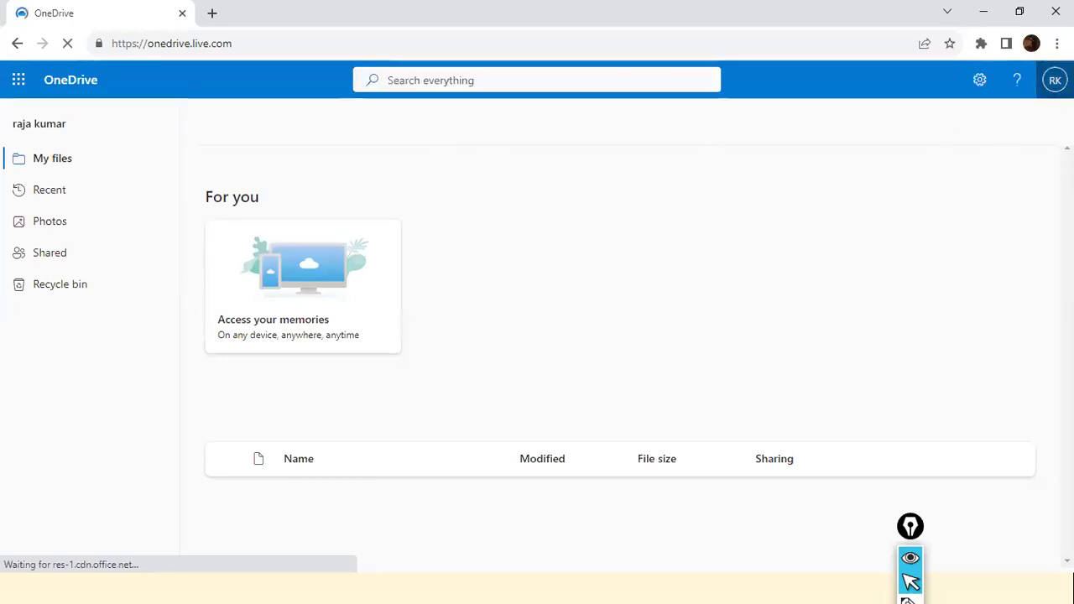
- Check which account is signed in to OneDrive and dismiss the Microsoft 365 Basic storage offer
{"action": "left_click", "coordinate": [1055, 80]}
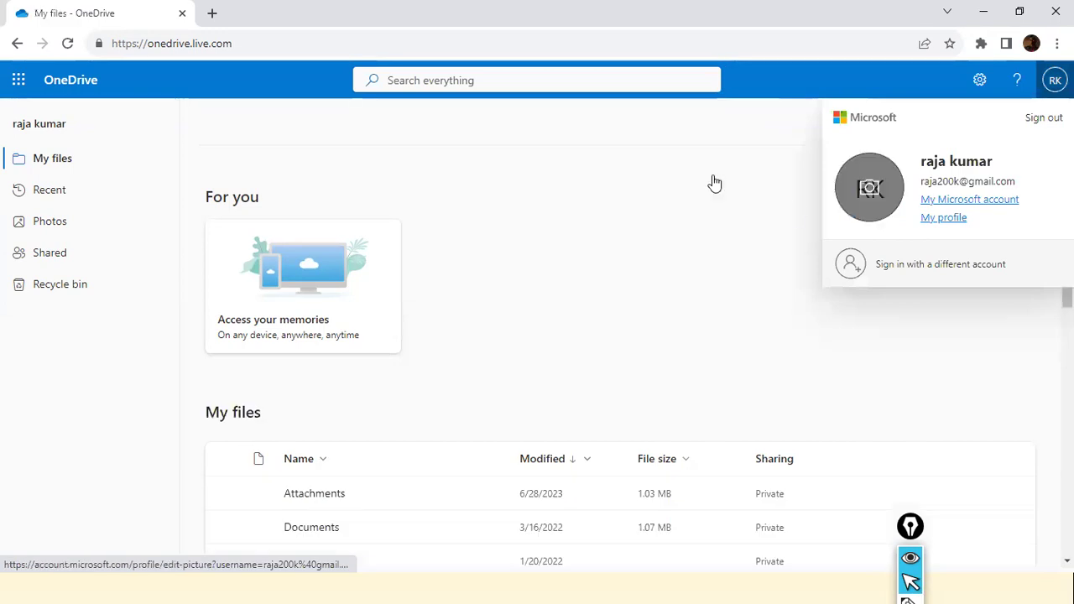
{"action": "left_click", "coordinate": [500, 207]}
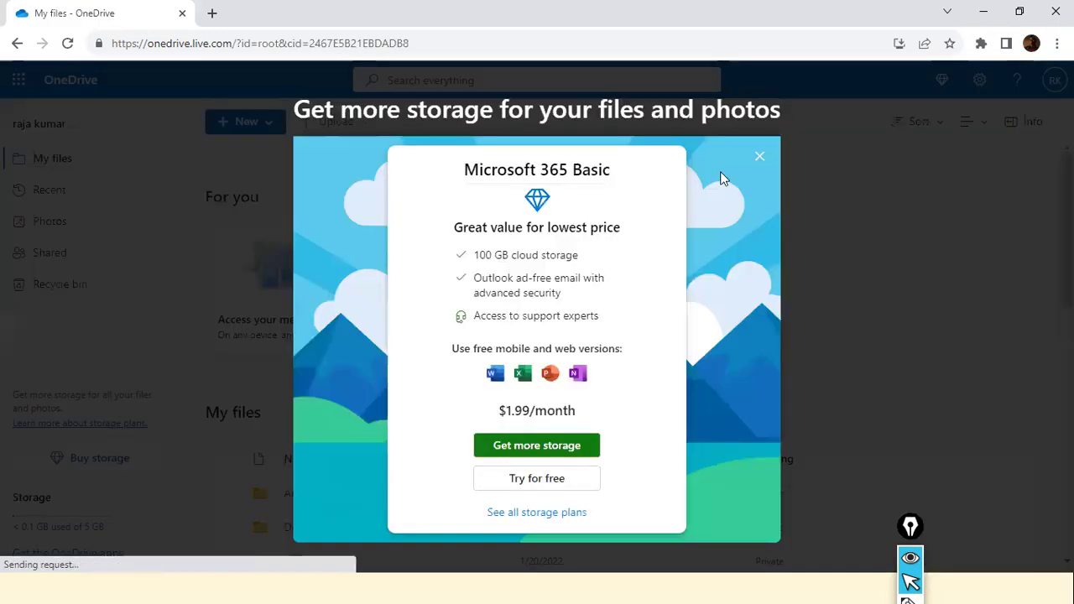
{"action": "left_click", "coordinate": [760, 157]}
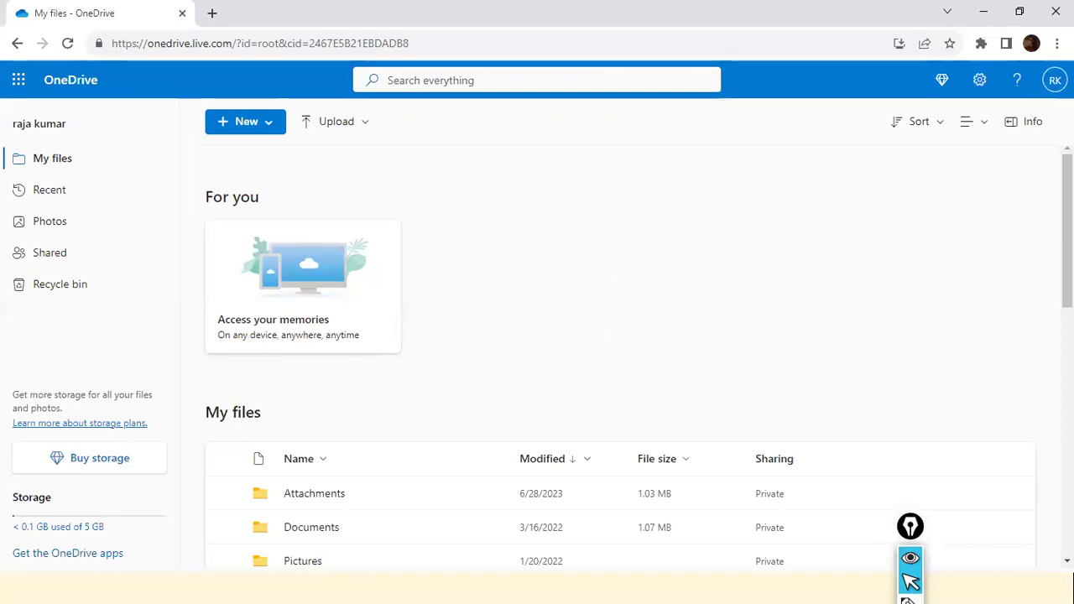
- Select RetailStore.xlsx in My files, open its embed code and copy the full iframe code
{"action": "scroll", "coordinate": [621, 353], "scroll_direction": "down", "scroll_amount": 5}
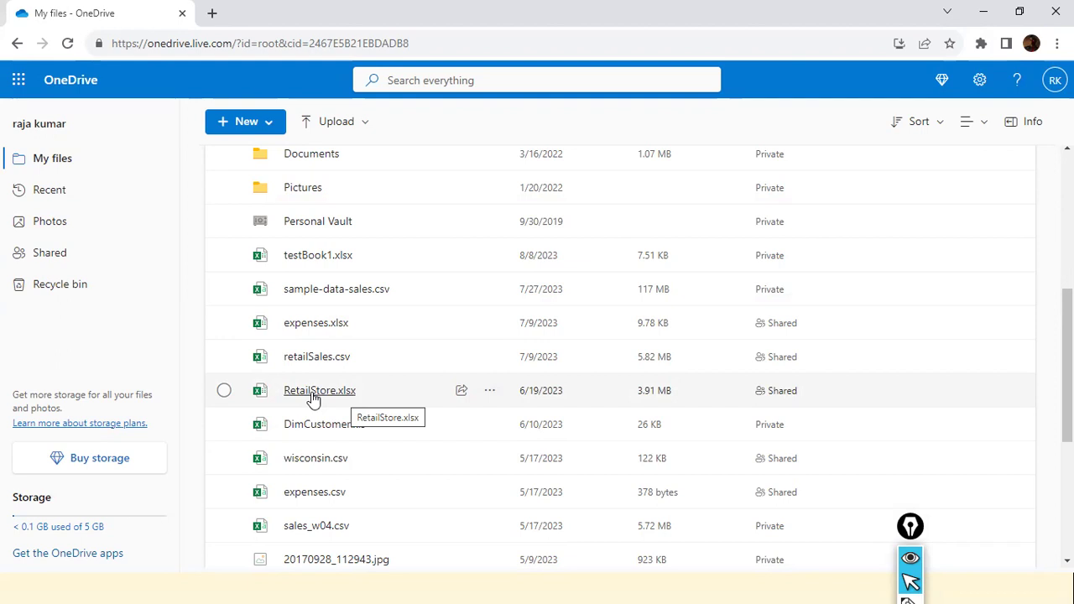
{"action": "left_click", "coordinate": [224, 392]}
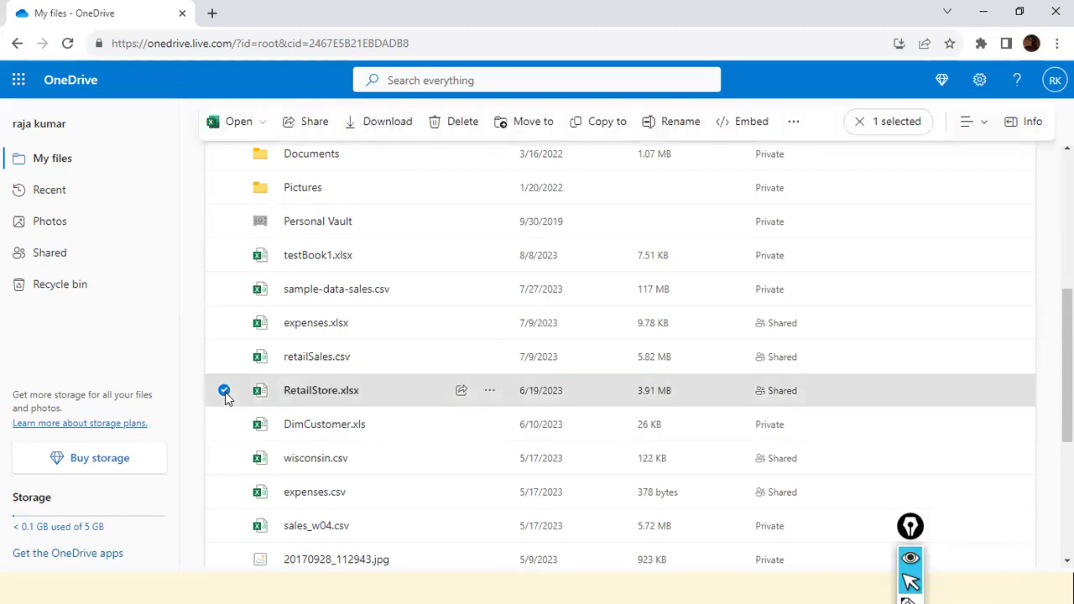
{"action": "left_click", "coordinate": [487, 397]}
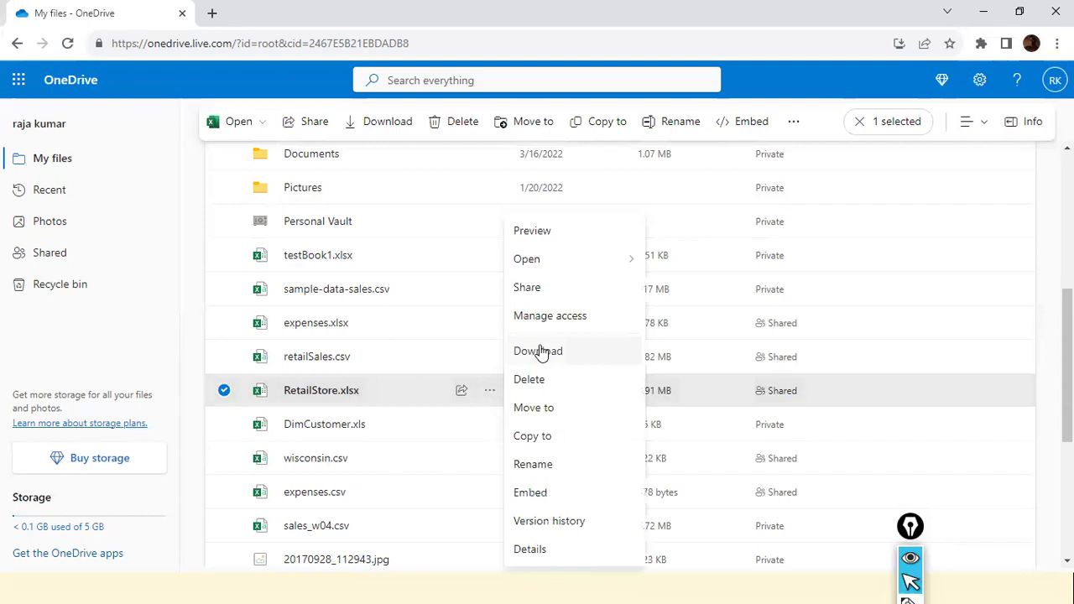
{"action": "left_click", "coordinate": [530, 497]}
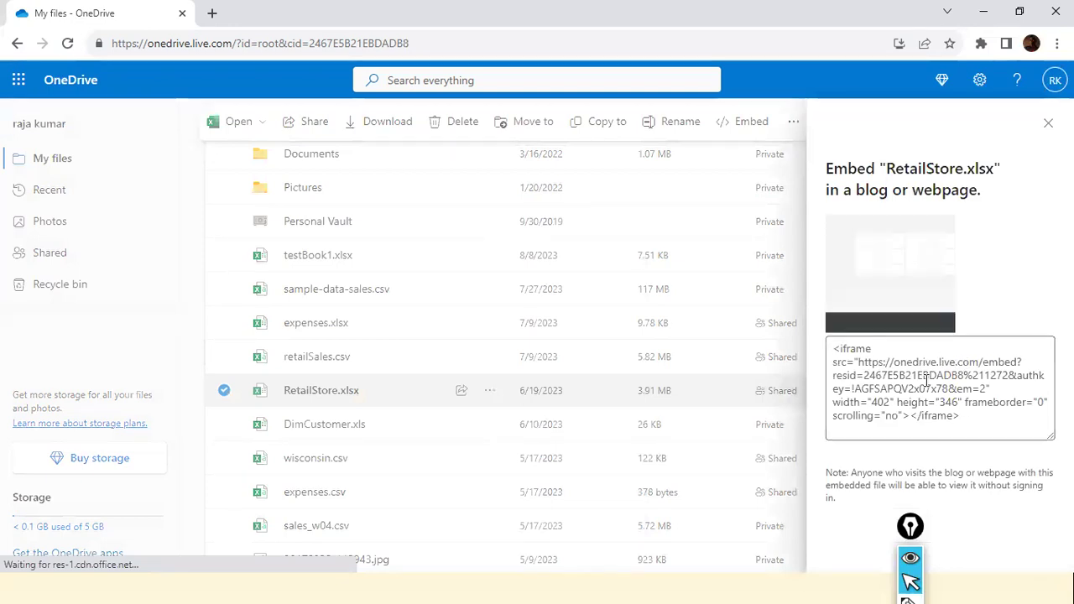
{"action": "left_click", "coordinate": [978, 411]}
{"action": "key", "text": "ctrl+c"}
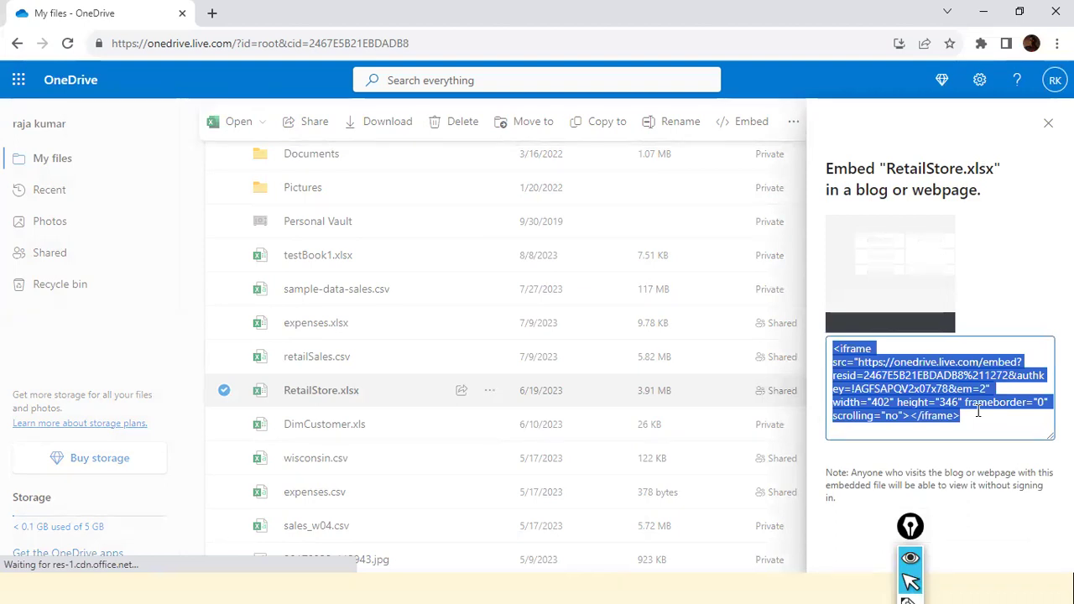
- Open Notepad and paste the copied iframe embed code into the blank document
{"action": "key", "text": "super"}
{"action": "type", "text": "note"}
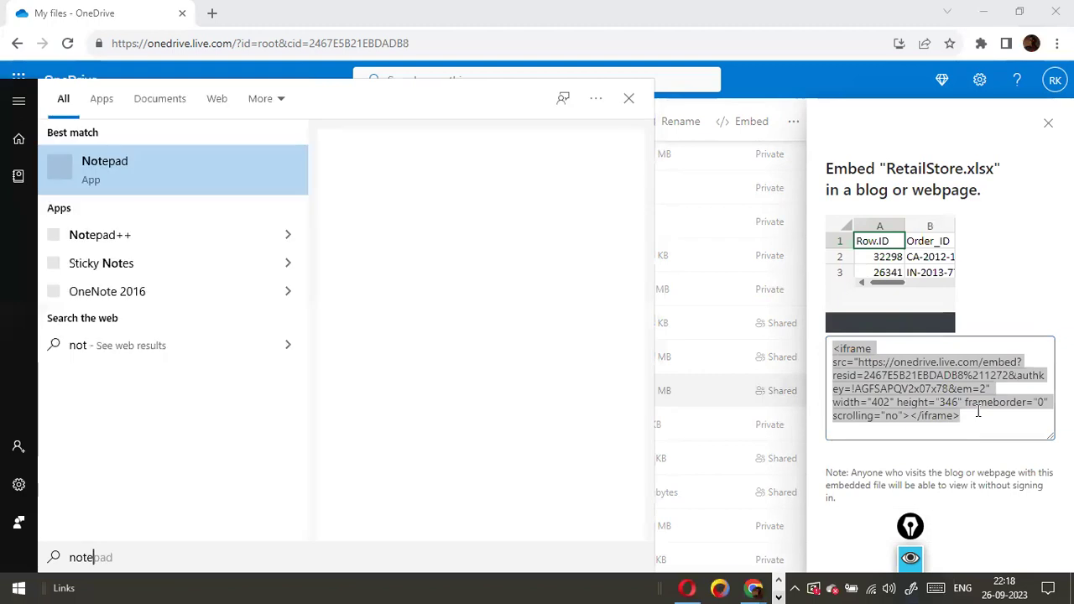
{"action": "type", "text": "pad"}
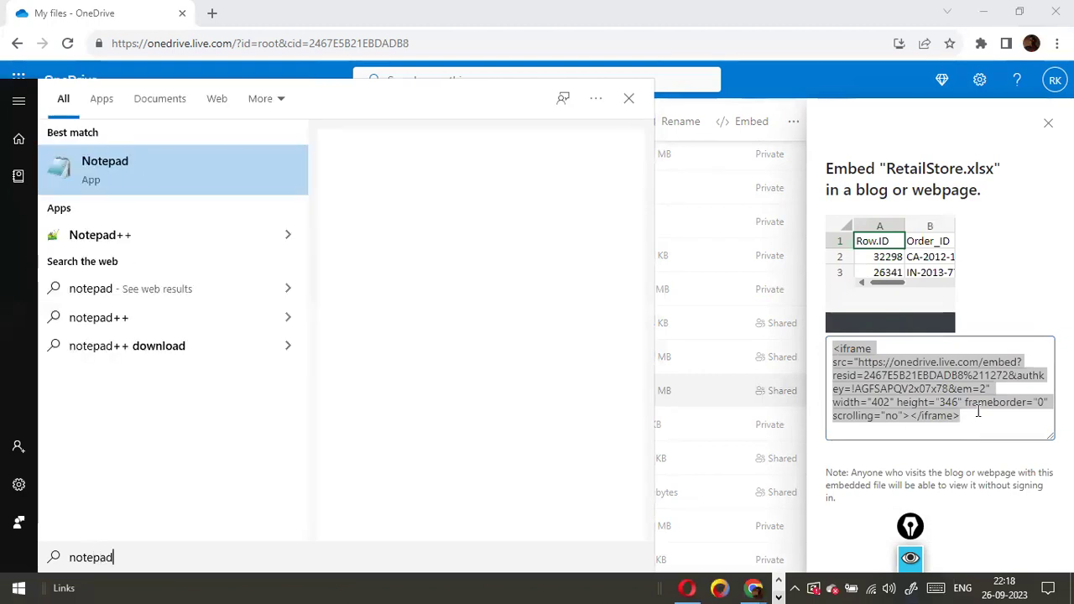
{"action": "key", "text": "Return"}
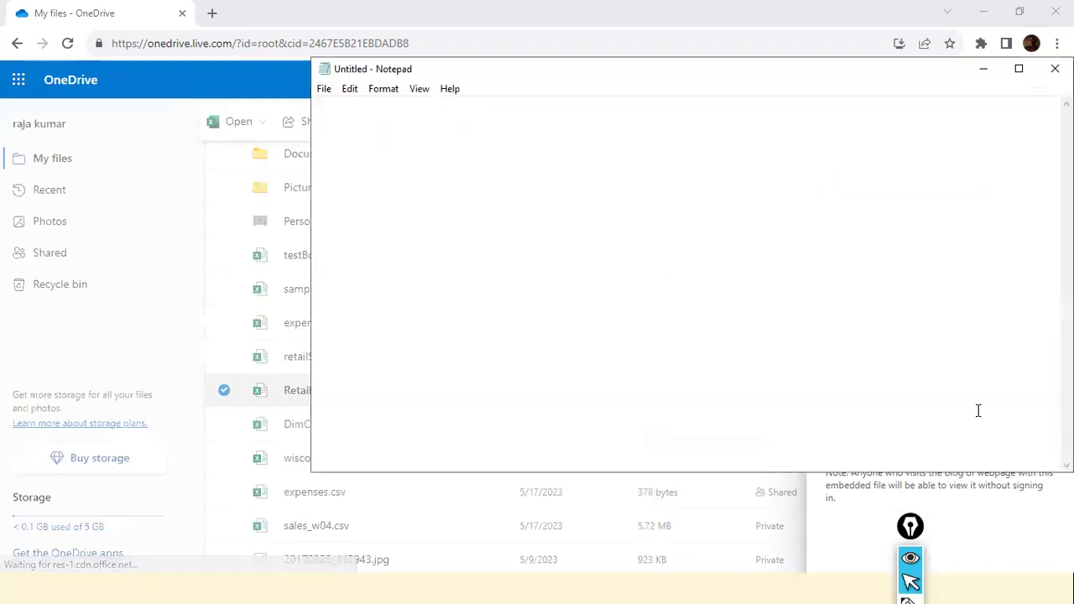
{"action": "key", "text": "ctrl+v"}
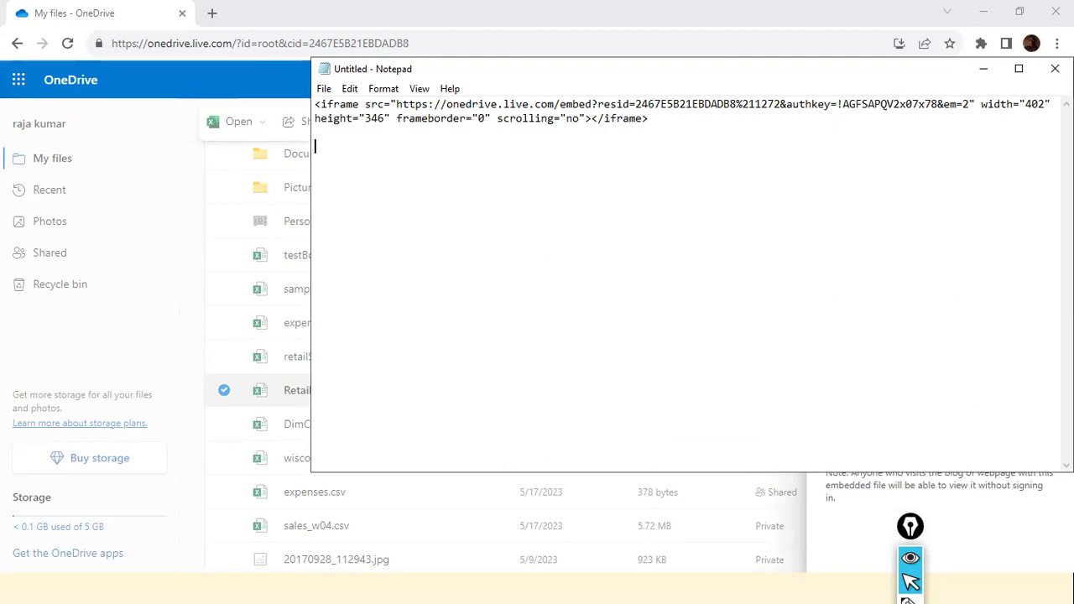
- Clear the Notepad document and paste the RetailStore.xlsx embed code into it again
{"action": "key", "text": "Up"}
{"action": "key", "text": "Up"}
{"action": "key", "text": "Up"}
{"action": "key", "text": "Right"}
{"action": "key", "text": "Right"}
{"action": "key", "text": "Right"}
{"action": "key", "text": "Right"}
{"action": "key", "text": "ctrl+a"}
{"action": "key", "text": "Delete"}
{"action": "key", "text": "alt+Tab"}
{"action": "key", "text": "Tab"}
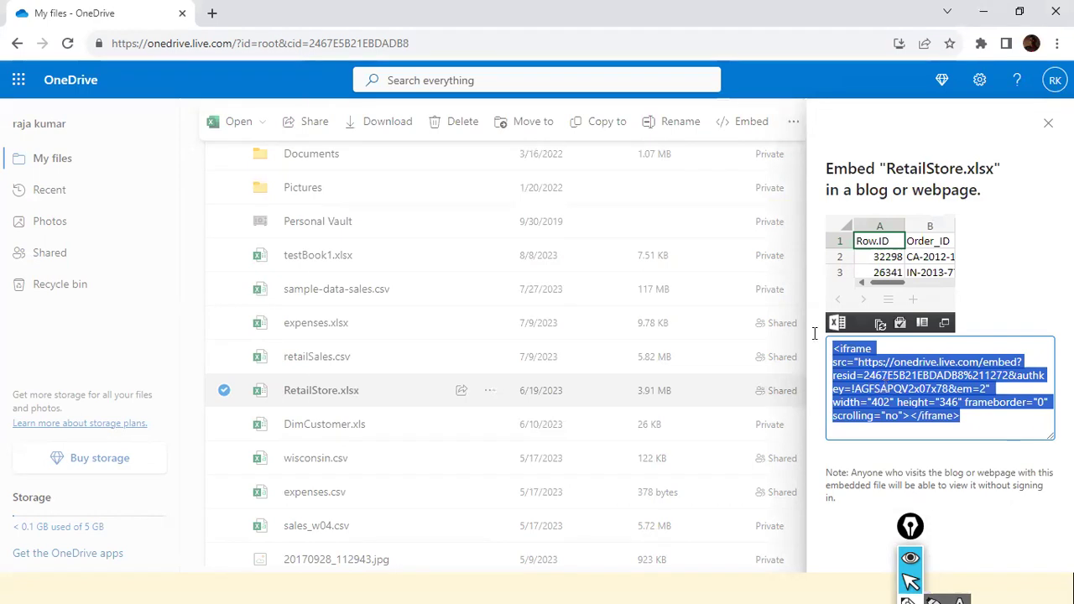
{"action": "key", "text": "alt+Tab"}
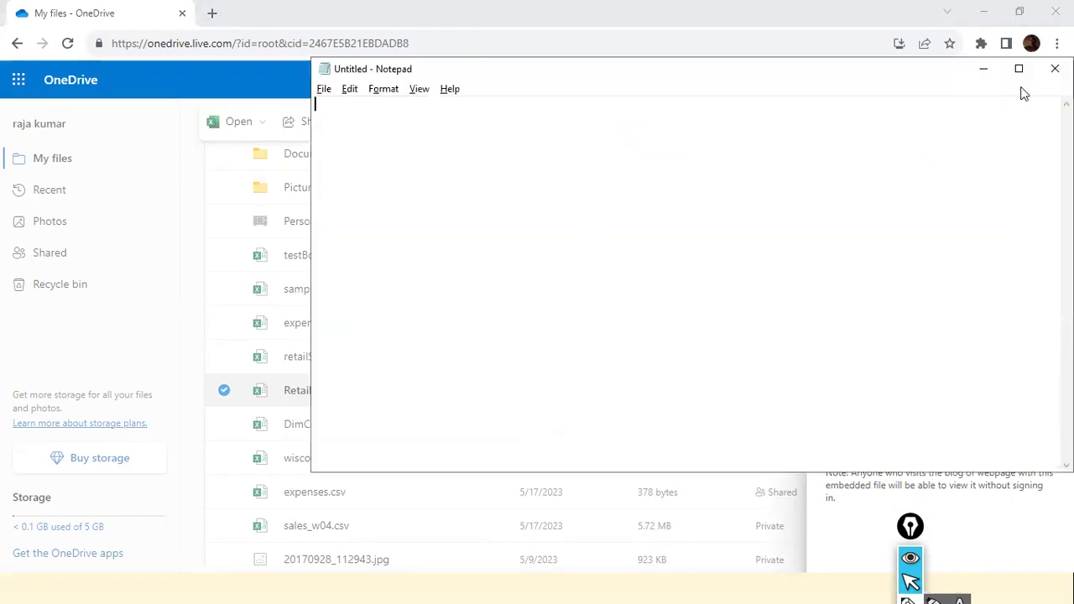
{"action": "key", "text": "alt+Tab"}
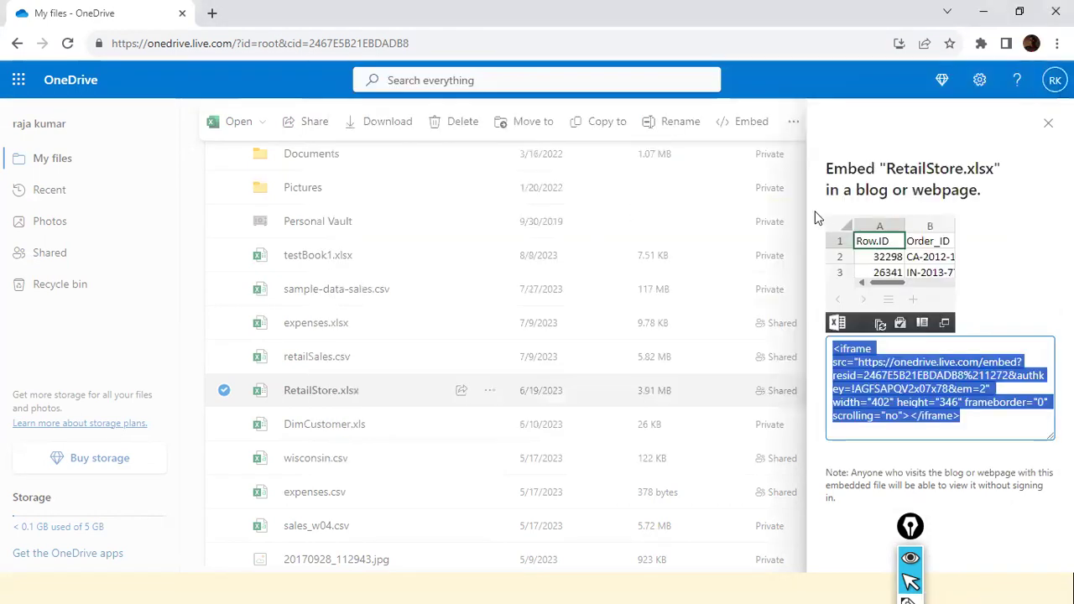
{"action": "key", "text": "alt+Tab"}
{"action": "key", "text": "ctrl+v"}
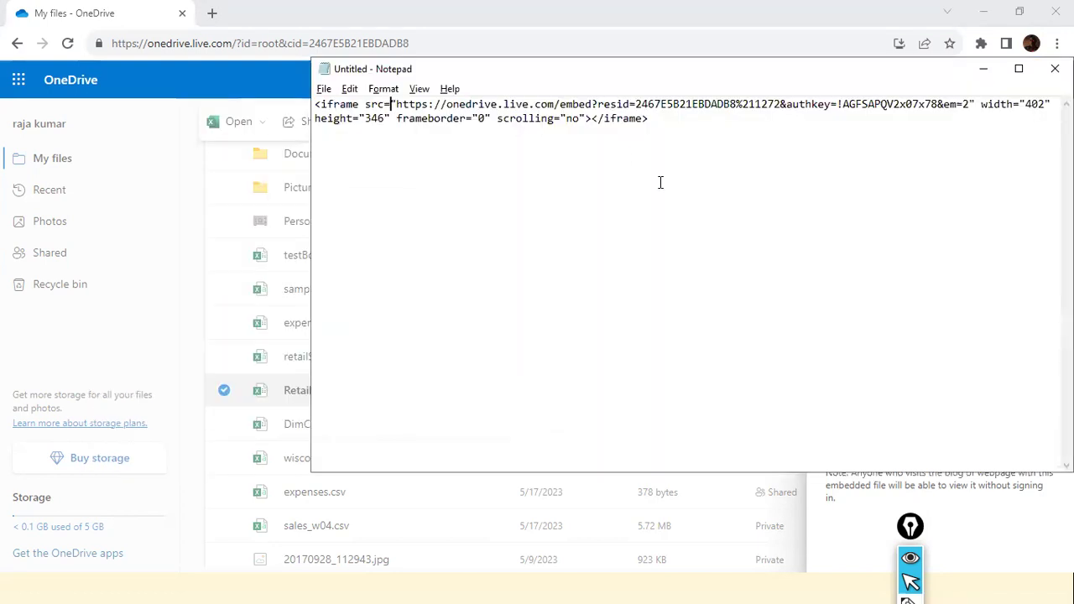
- Copy only the URL between the quotation marks of the iframe's src attribute
{"action": "key", "text": "shift+Right"}
{"action": "key", "text": "shift+Right"}
{"action": "key", "text": "shift+Right"}
{"action": "key", "text": "shift+Right"}
{"action": "key", "text": "shift+Right"}
{"action": "key", "text": "shift+Right"}
{"action": "key", "text": "shift+Right"}
{"action": "key", "text": "shift+Right"}
{"action": "key", "text": "shift+Right"}
{"action": "key", "text": "shift+Right"}
{"action": "key", "text": "shift+Right"}
{"action": "key", "text": "shift+Right"}
{"action": "key", "text": "shift+Right"}
{"action": "key", "text": "shift+Right"}
{"action": "key", "text": "shift+Right"}
{"action": "key", "text": "shift+Right"}
{"action": "key", "text": "shift+Right"}
{"action": "key", "text": "shift+Right"}
{"action": "key", "text": "shift+Right"}
{"action": "key", "text": "shift+Right"}
{"action": "key", "text": "shift+Right"}
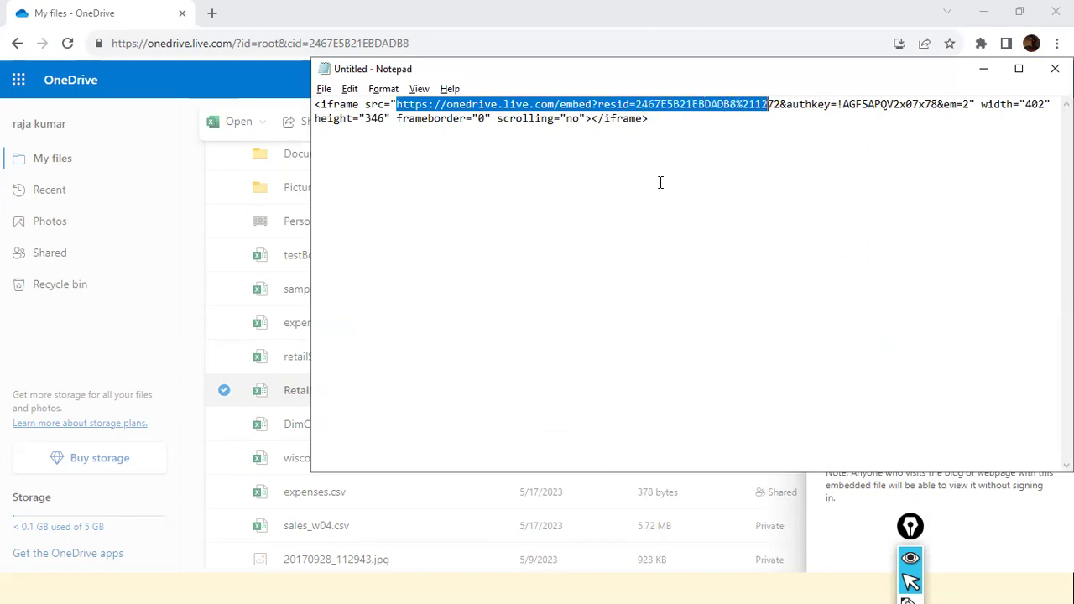
{"action": "key", "text": "shift+Right"}
{"action": "key", "text": "shift+Right"}
{"action": "key", "text": "shift+Right"}
{"action": "key", "text": "shift+Right"}
{"action": "key", "text": "shift+Right"}
{"action": "key", "text": "shift+Right"}
{"action": "key", "text": "shift+Right"}
{"action": "key", "text": "shift+Right"}
{"action": "key", "text": "shift+Right"}
{"action": "key", "text": "shift+Right"}
{"action": "key", "text": "shift+Right"}
{"action": "key", "text": "shift+Right"}
{"action": "key", "text": "shift+Right"}
{"action": "key", "text": "shift+Right"}
{"action": "key", "text": "shift+Right"}
{"action": "key", "text": "shift+Right"}
{"action": "key", "text": "shift+Right"}
{"action": "key", "text": "shift+Right"}
{"action": "key", "text": "shift+Right"}
{"action": "key", "text": "shift+Right"}
{"action": "key", "text": "ctrl+c"}
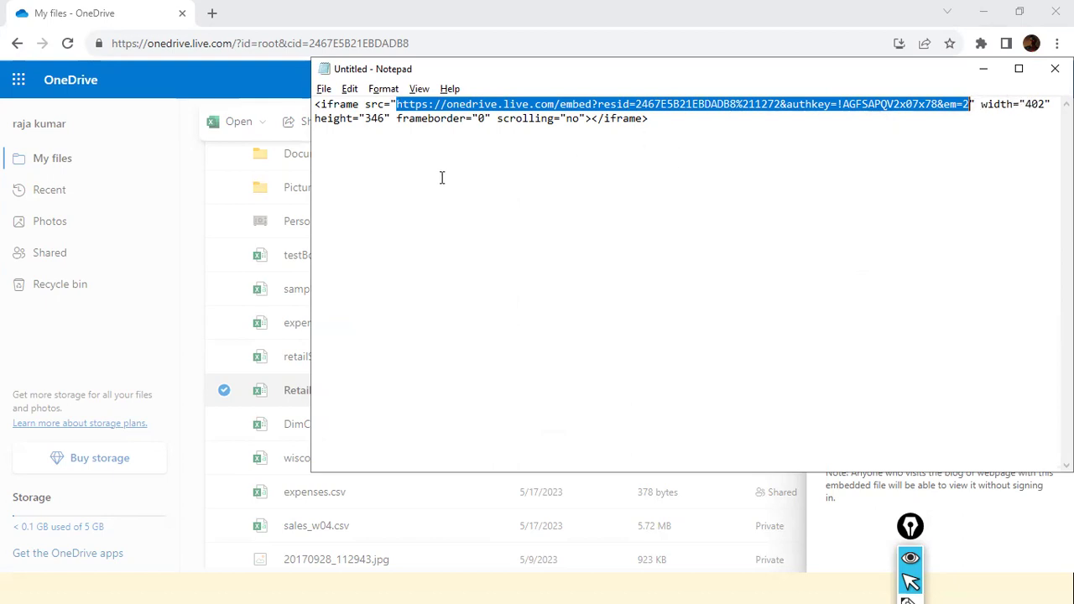
- Paste the copied embed URL twice below the iframe code, on separate lines with blank lines between them
{"action": "left_click", "coordinate": [685, 155]}
{"action": "key", "text": "Return"}
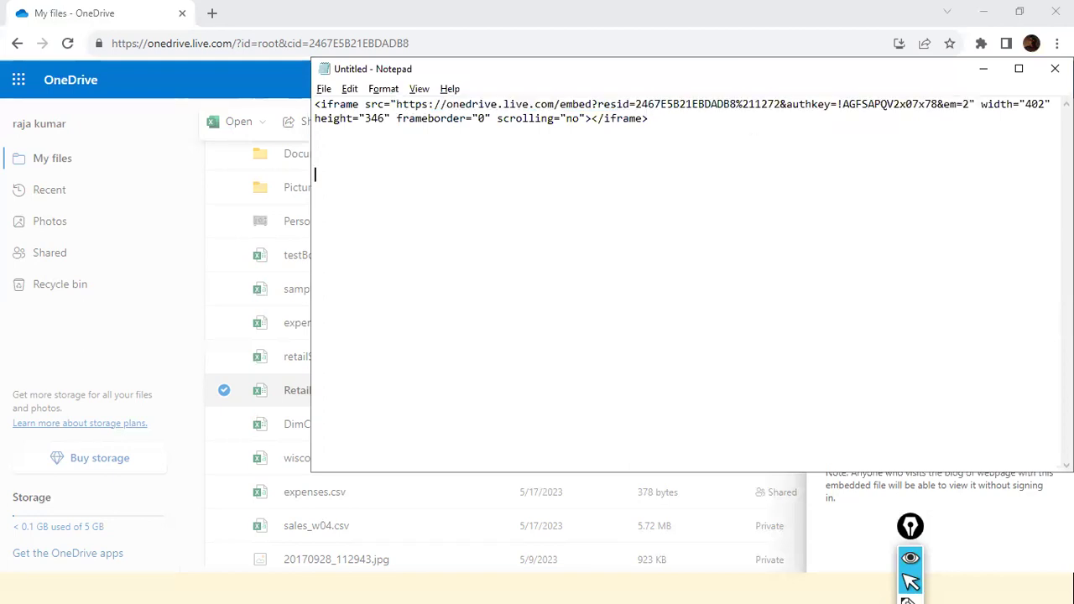
{"action": "key", "text": "ctrl+v"}
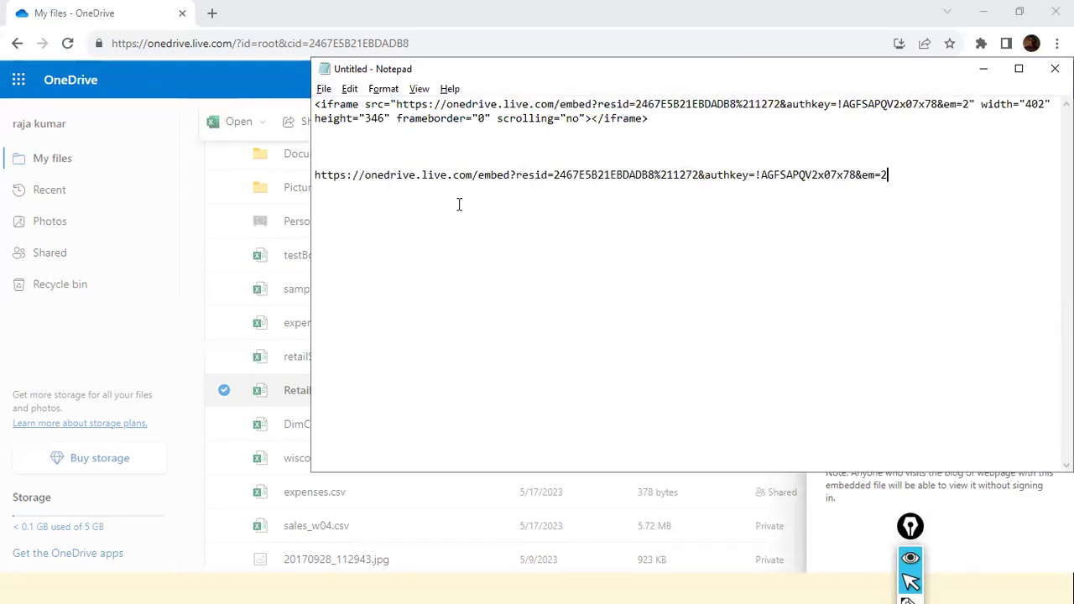
{"action": "double_click", "coordinate": [483, 176]}
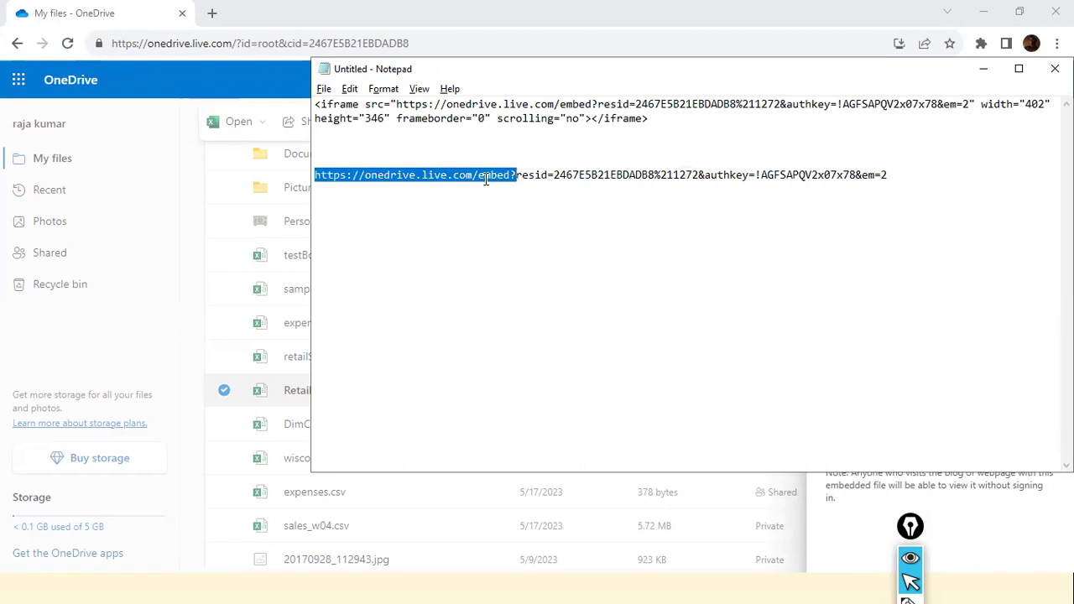
{"action": "left_click", "coordinate": [482, 218]}
{"action": "key", "text": "Return"}
{"action": "key", "text": "Return"}
{"action": "key", "text": "Return"}
{"action": "key", "text": "ctrl+v"}
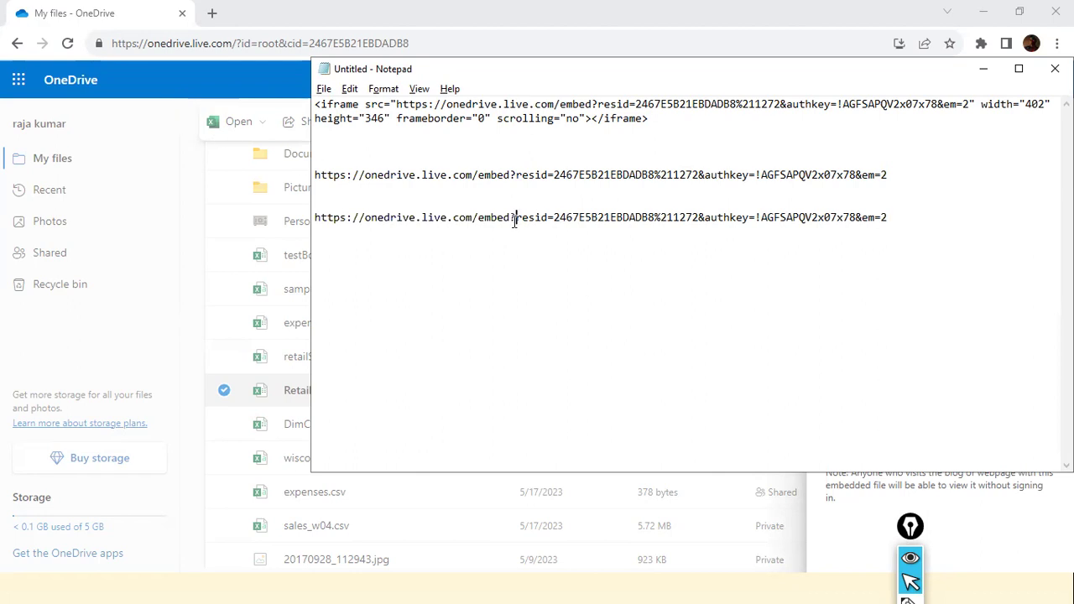
- Replace embed with download in the second copy of the URL
{"action": "key", "text": "BackSpace"}
{"action": "key", "text": "BackSpace"}
{"action": "key", "text": "BackSpace"}
{"action": "key", "text": "BackSpace"}
{"action": "key", "text": "BackSpace"}
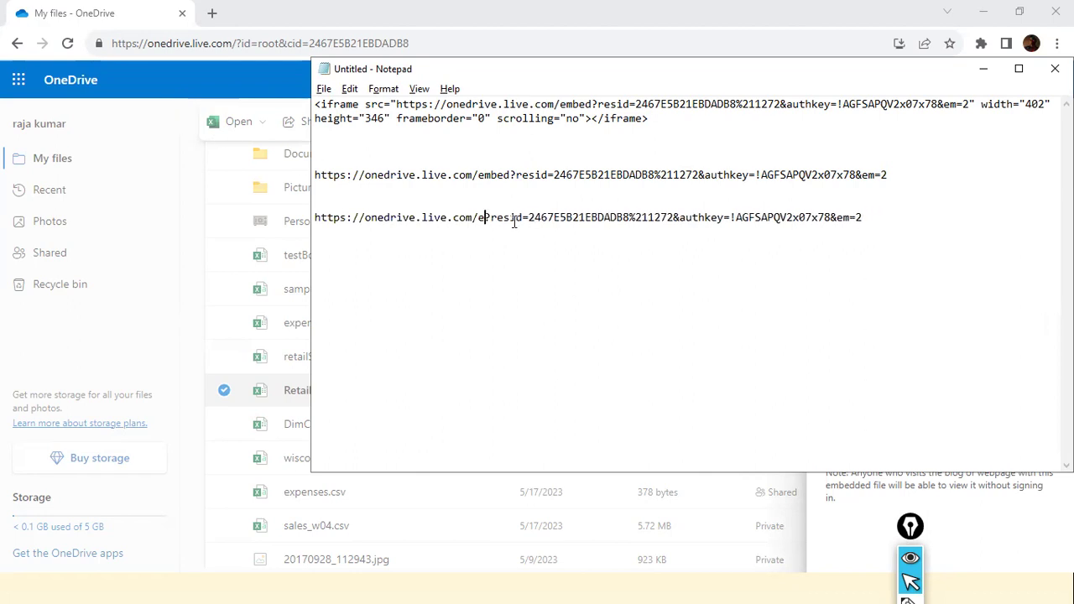
{"action": "type", "text": "download"}
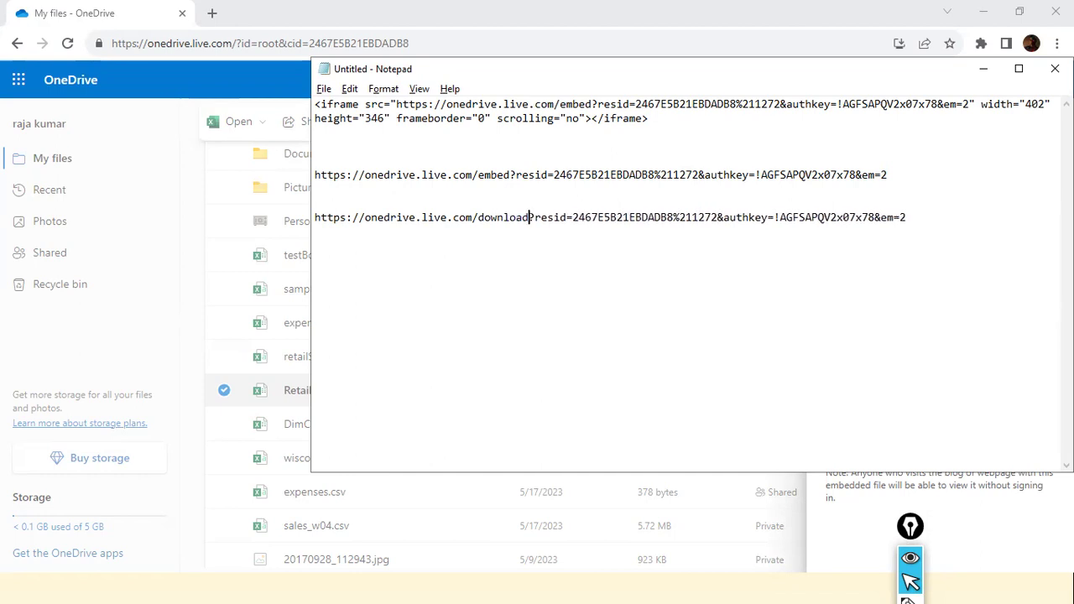
- Replace the em=2 parameter at the end of the download URL with app=Excel
{"action": "left_click", "coordinate": [984, 223]}
{"action": "key", "text": "BackSpace"}
{"action": "key", "text": "BackSpace"}
{"action": "key", "text": "BackSpace"}
{"action": "key", "text": "BackSpace"}
{"action": "type", "text": "app=Exce;"}
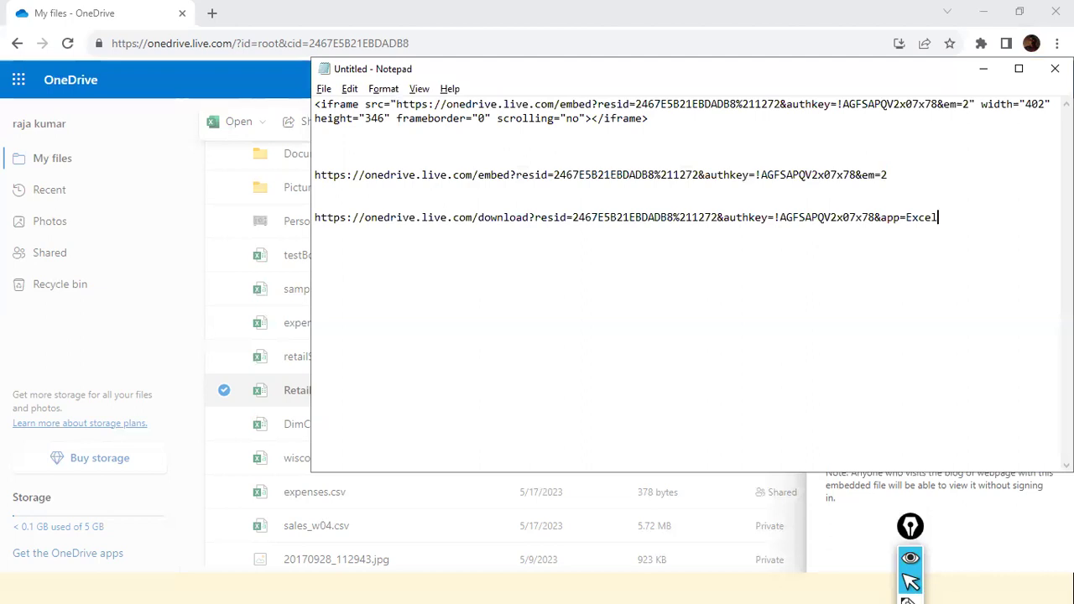
- Copy the completed download URL ending in app=Excel and switch to Power BI Desktop
{"action": "key", "text": "shift+Home"}
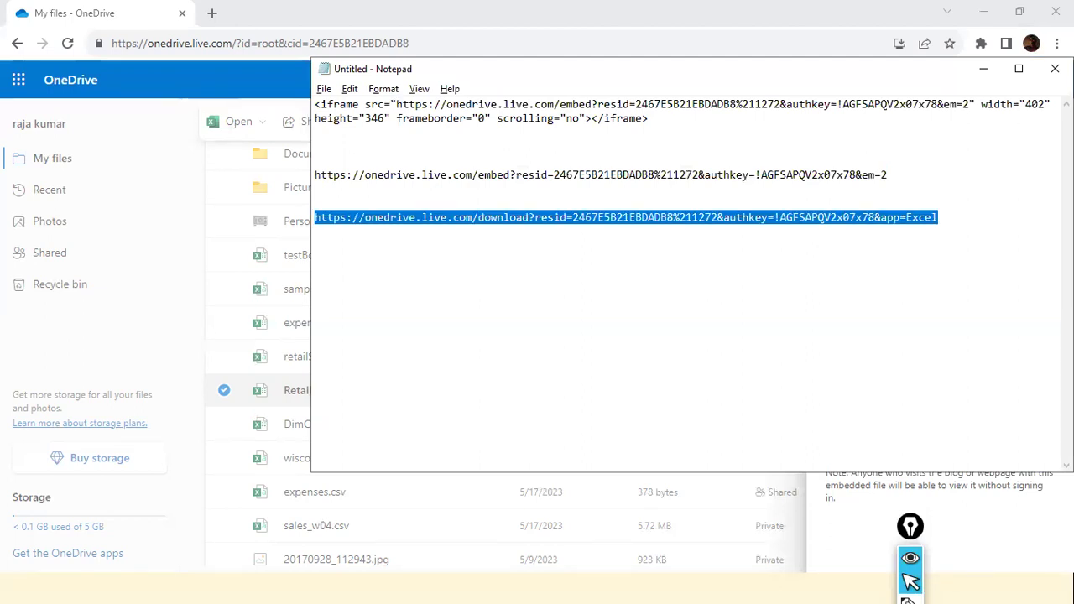
{"action": "key", "text": "alt+Tab"}
{"action": "key", "text": "alt+Tab"}
{"action": "key", "text": "alt+Tab"}
{"action": "key", "text": "alt+Tab"}
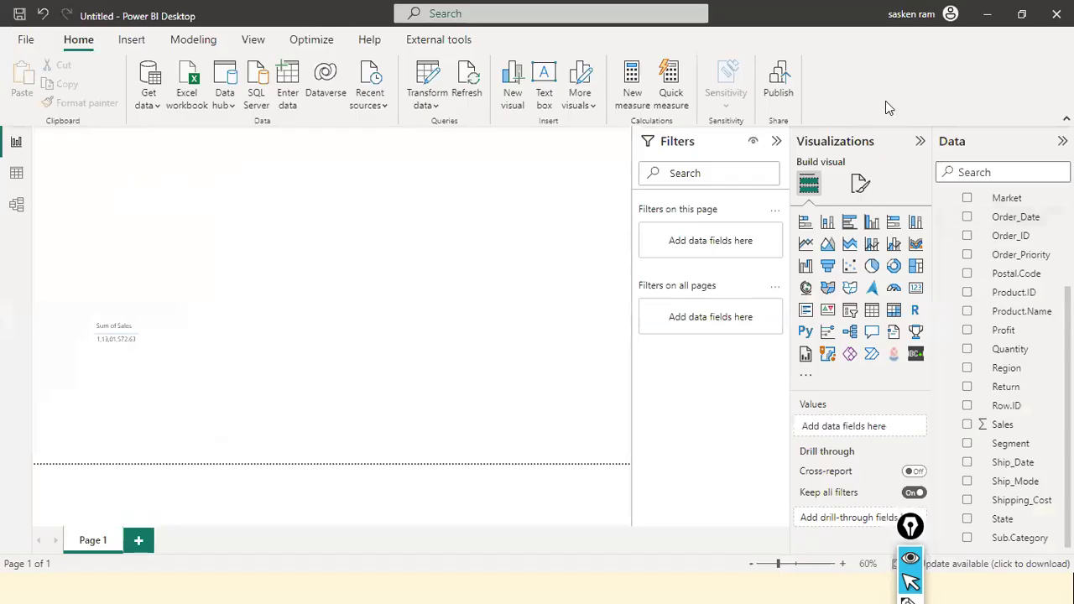
- Connect to a new Web data source using the copied OneDrive download URL in basic mode
{"action": "left_click", "coordinate": [149, 101]}
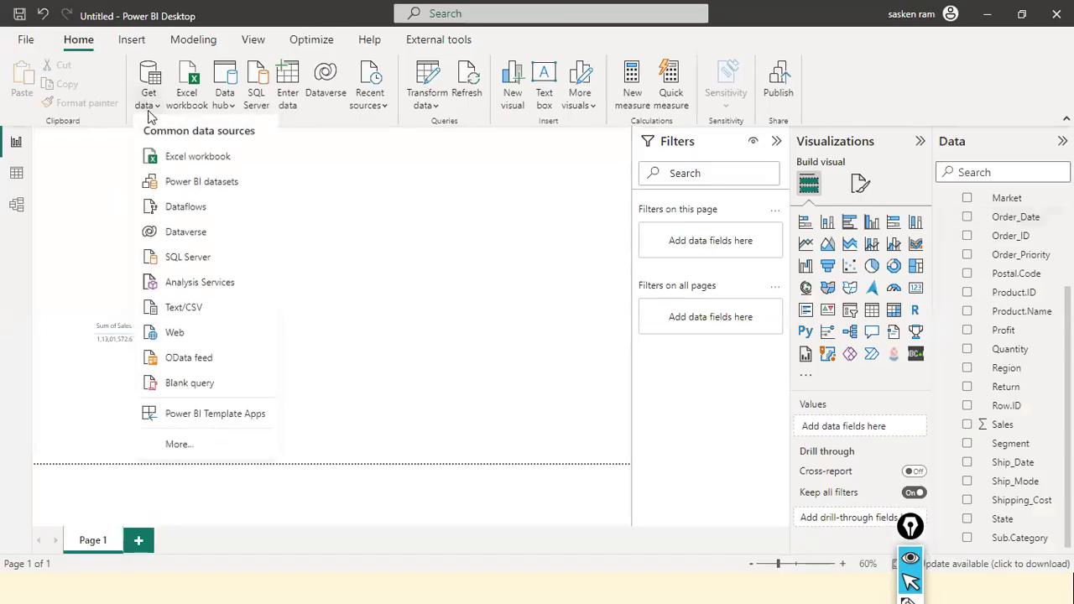
{"action": "left_click", "coordinate": [168, 336]}
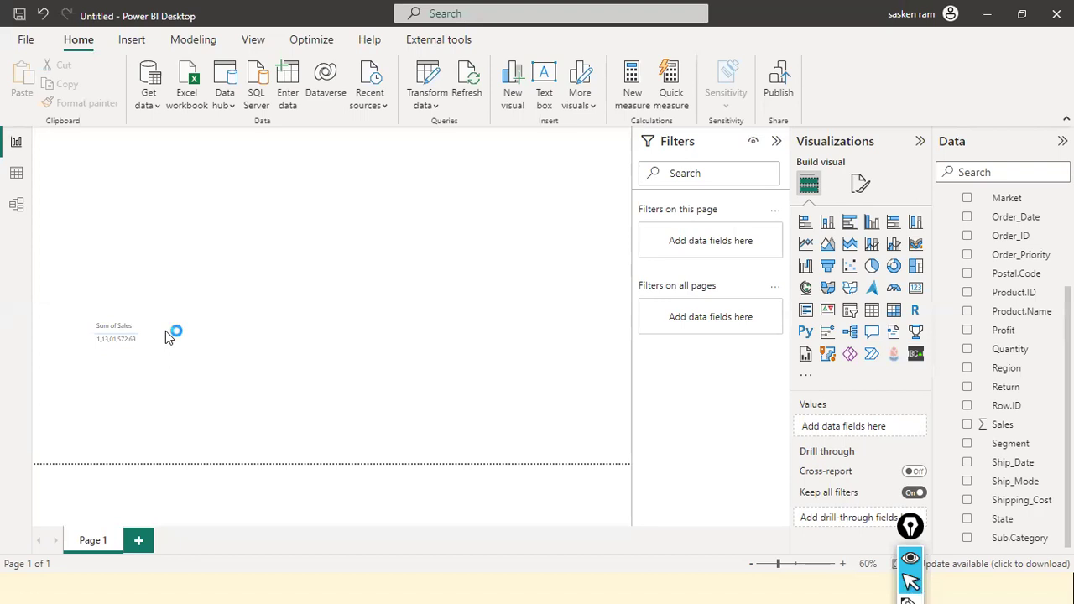
{"action": "key", "text": "ctrl+v"}
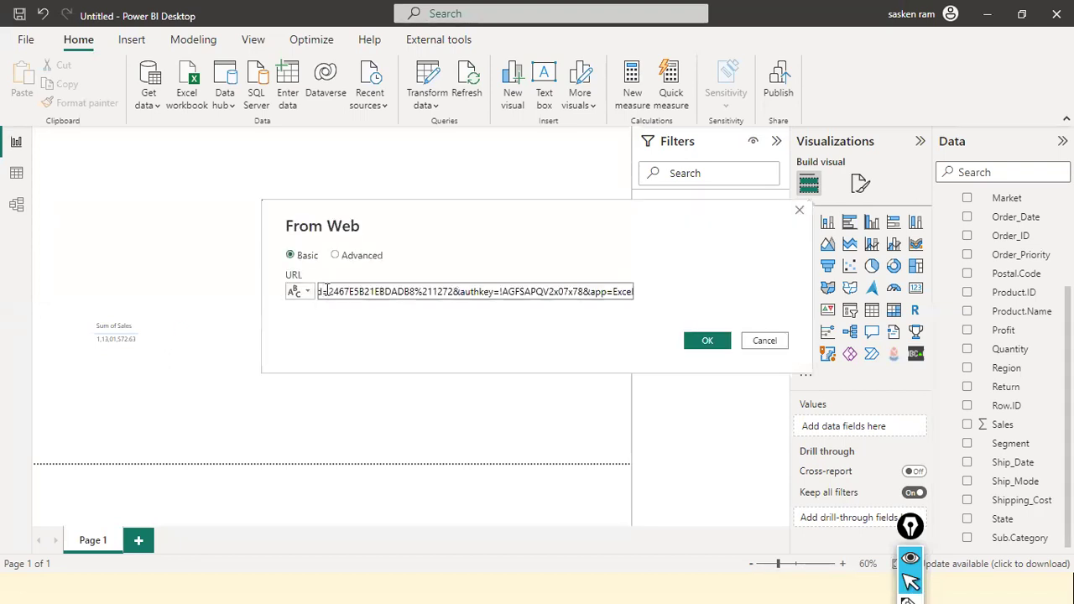
{"action": "left_click", "coordinate": [708, 341]}
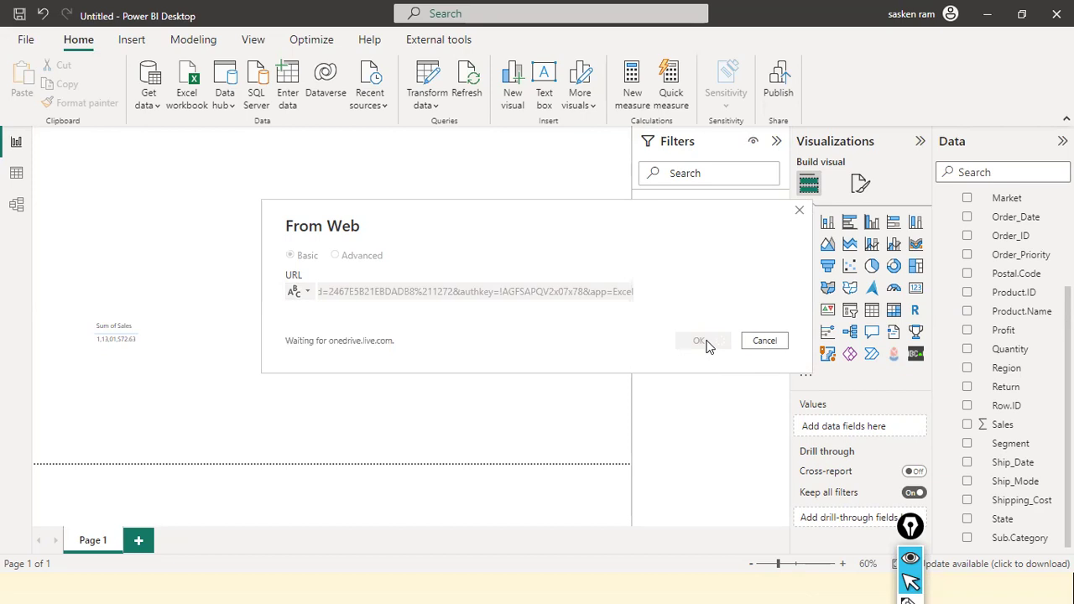
{"action": "key", "text": "alt+Tab"}
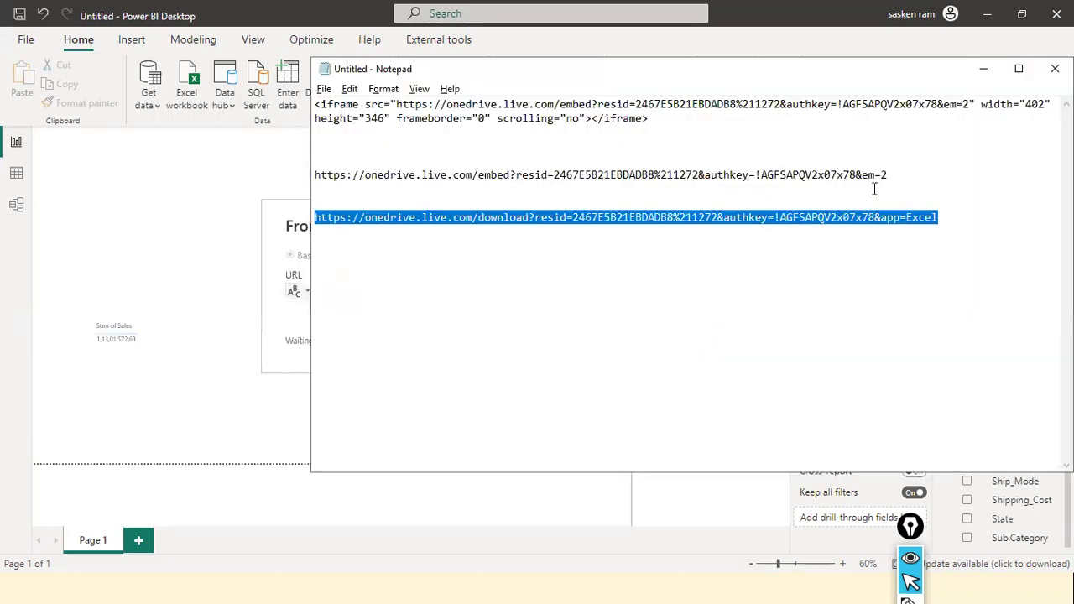
{"action": "key", "text": "alt+Tab"}
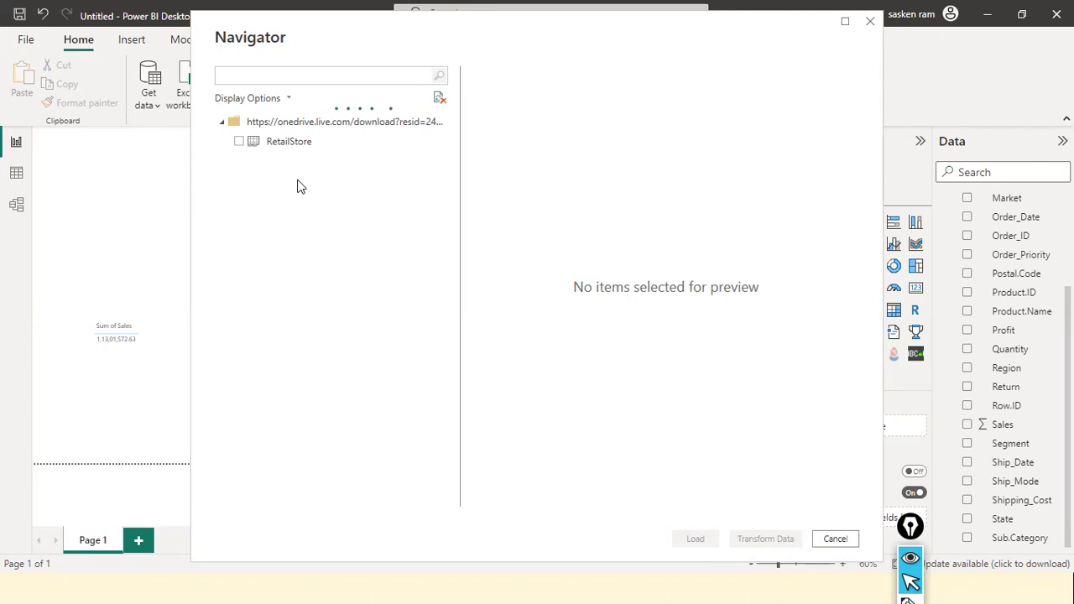
- Select the RetailStore table for import, load it, and apply the pending query changes
{"action": "left_click", "coordinate": [239, 145]}
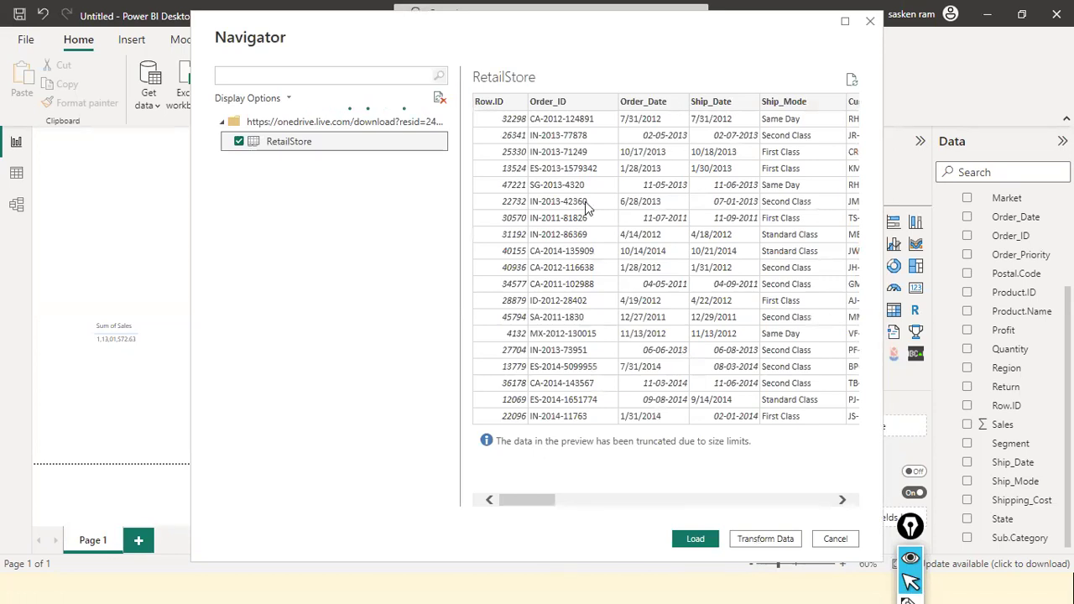
{"action": "left_click", "coordinate": [696, 539]}
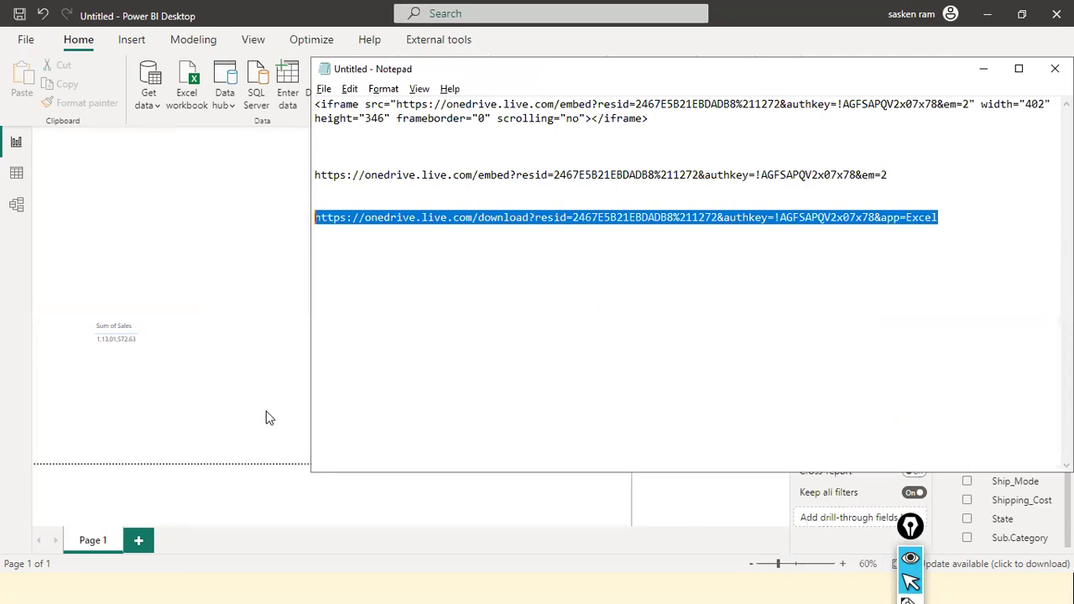
{"action": "left_click", "coordinate": [135, 316]}
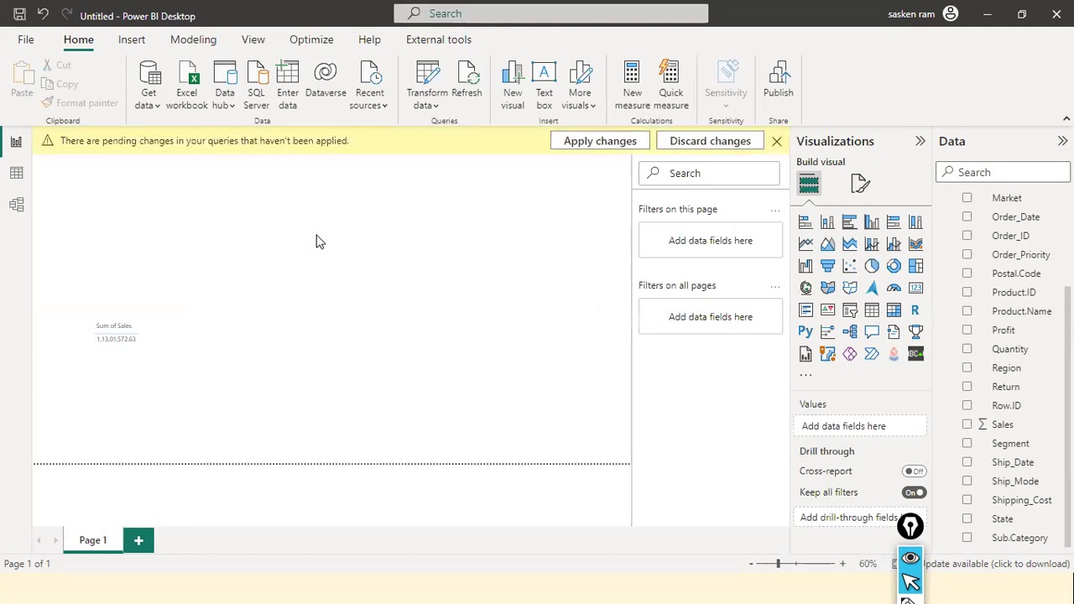
{"action": "left_click", "coordinate": [576, 144]}
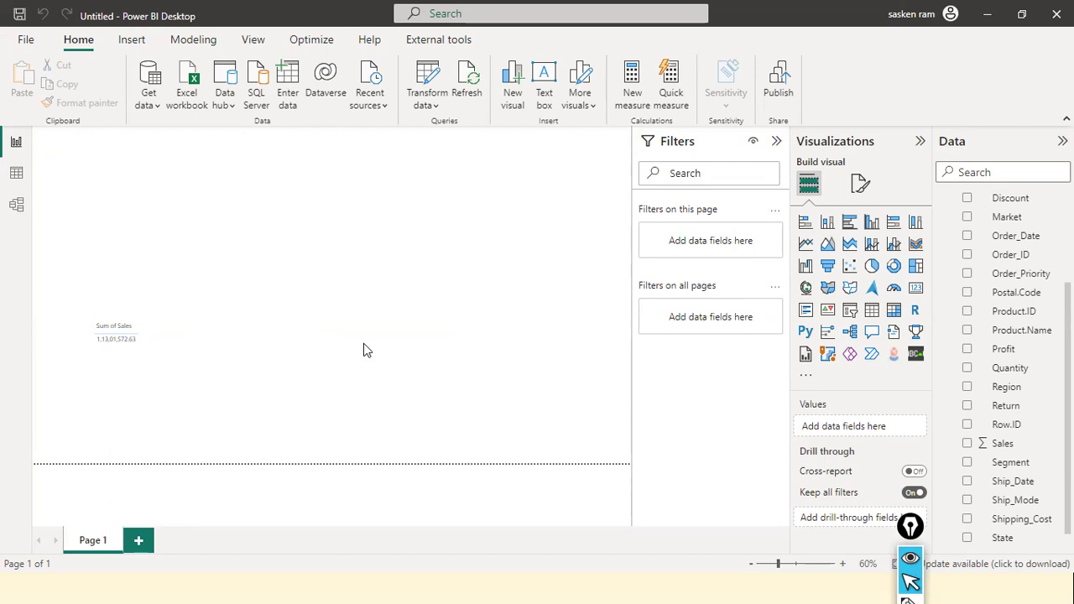
- Examine the imported RetailStore table's rows and columns in the data view, with the sales_w04 field list collapsed
{"action": "left_click", "coordinate": [16, 178]}
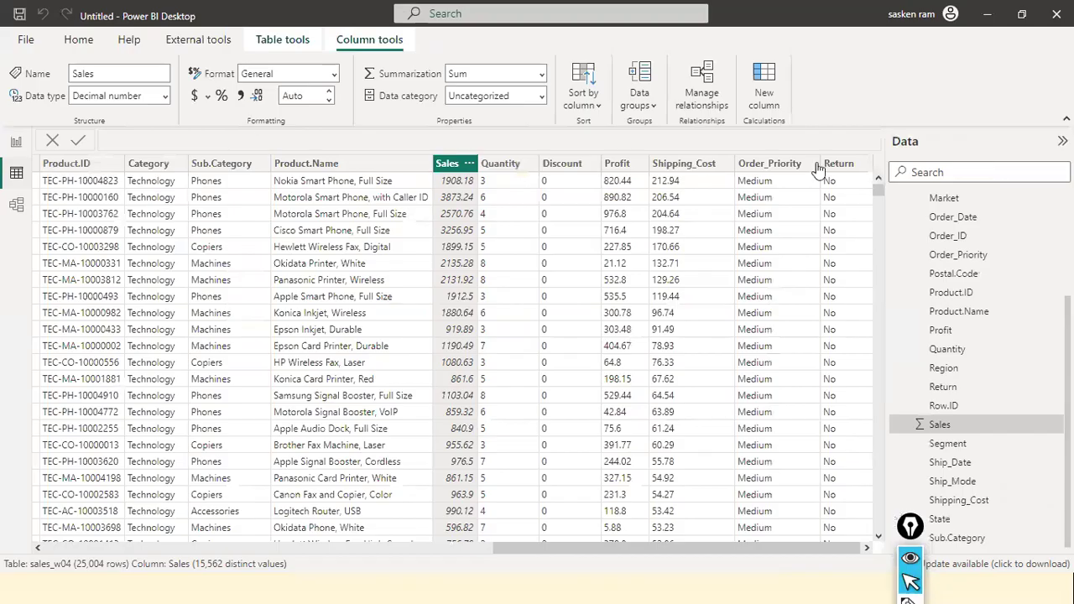
{"action": "scroll", "coordinate": [973, 361], "scroll_direction": "up", "scroll_amount": 1}
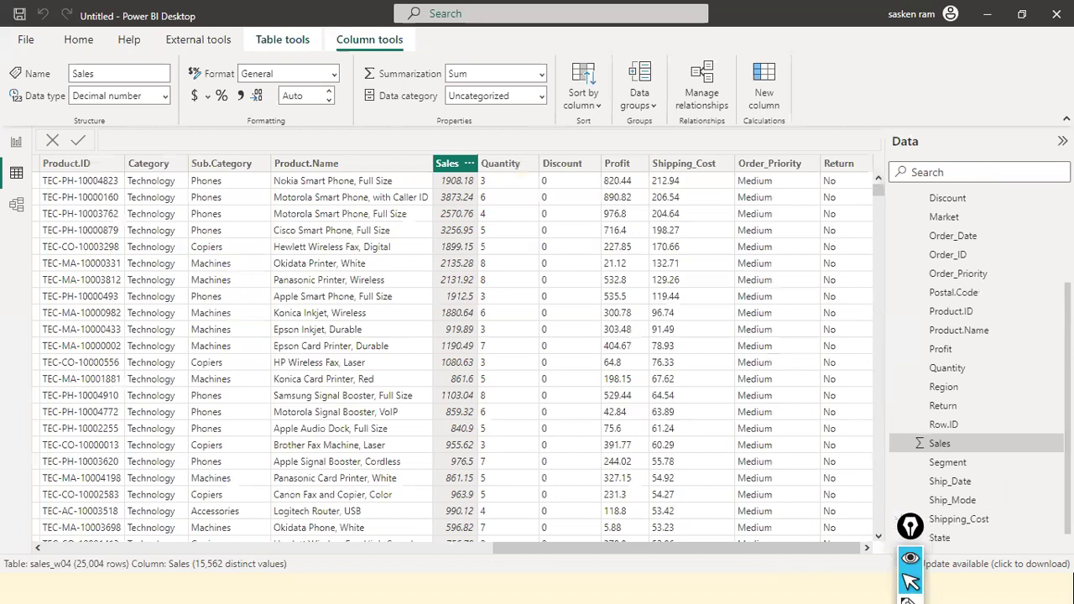
{"action": "scroll", "coordinate": [974, 361], "scroll_direction": "up", "scroll_amount": 3}
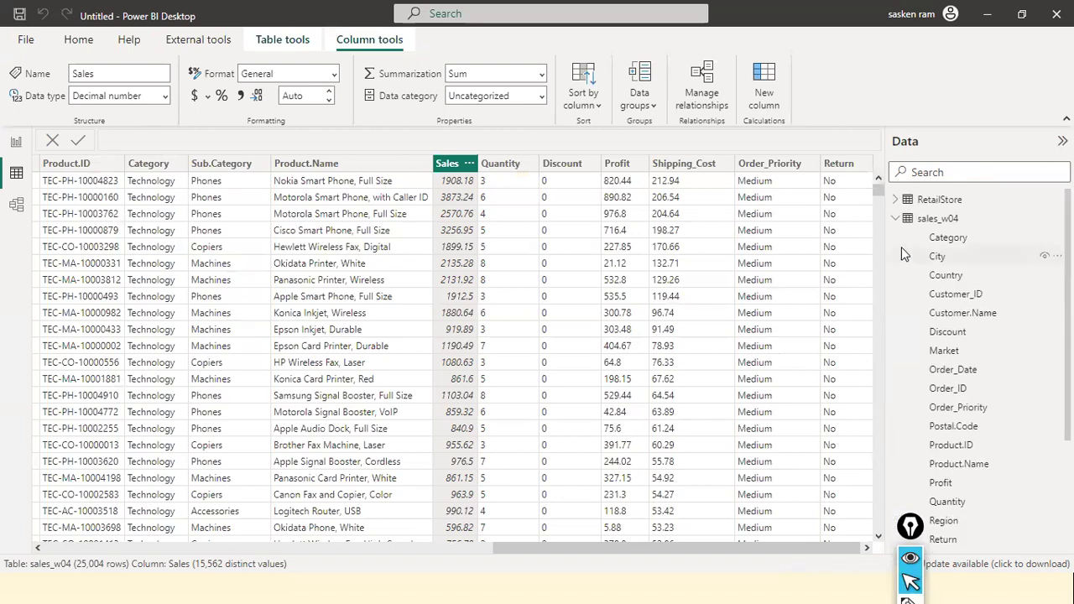
{"action": "left_click", "coordinate": [895, 219]}
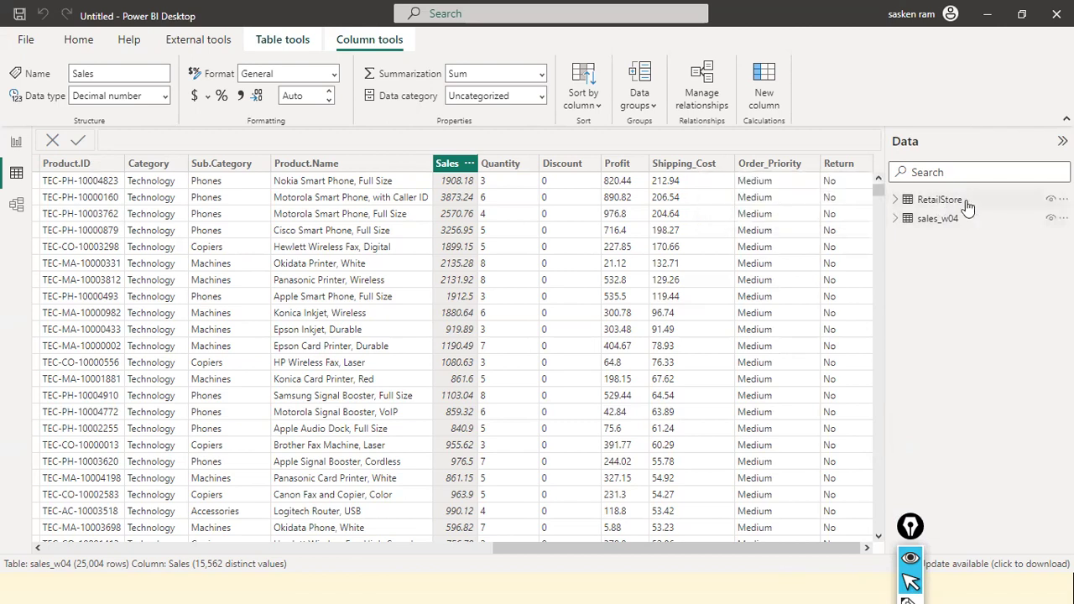
{"action": "mouse_move", "coordinate": [959, 208]}
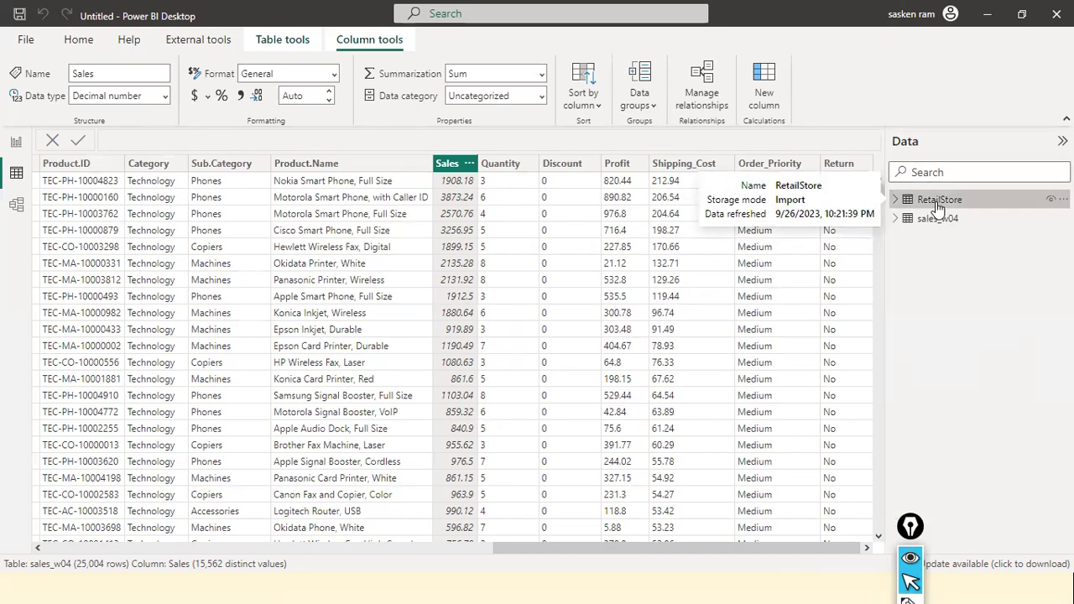
{"action": "left_click", "coordinate": [939, 209]}
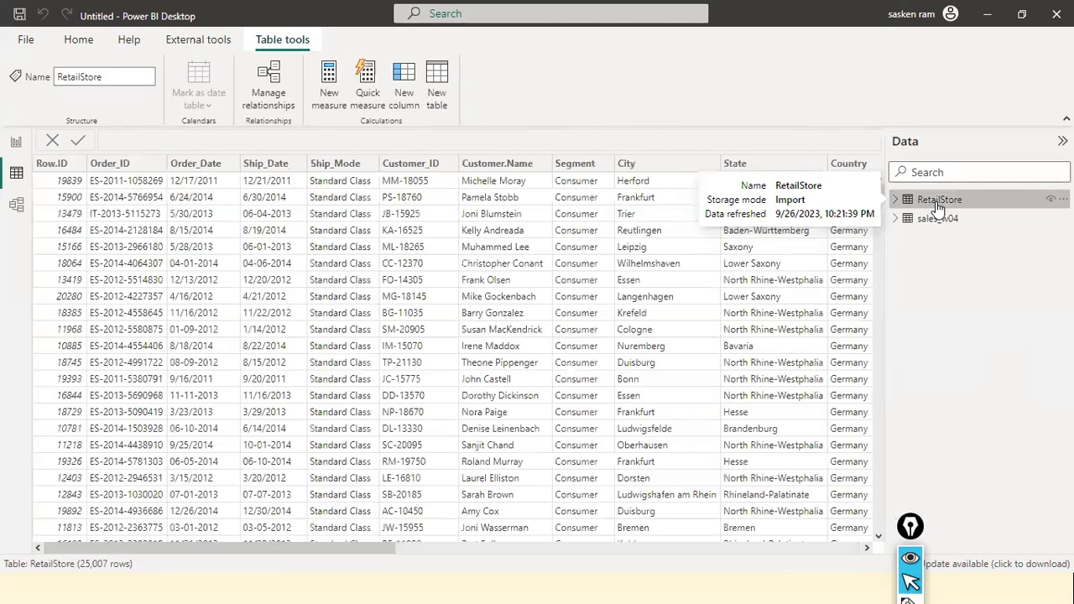
{"action": "left_click", "coordinate": [749, 549]}
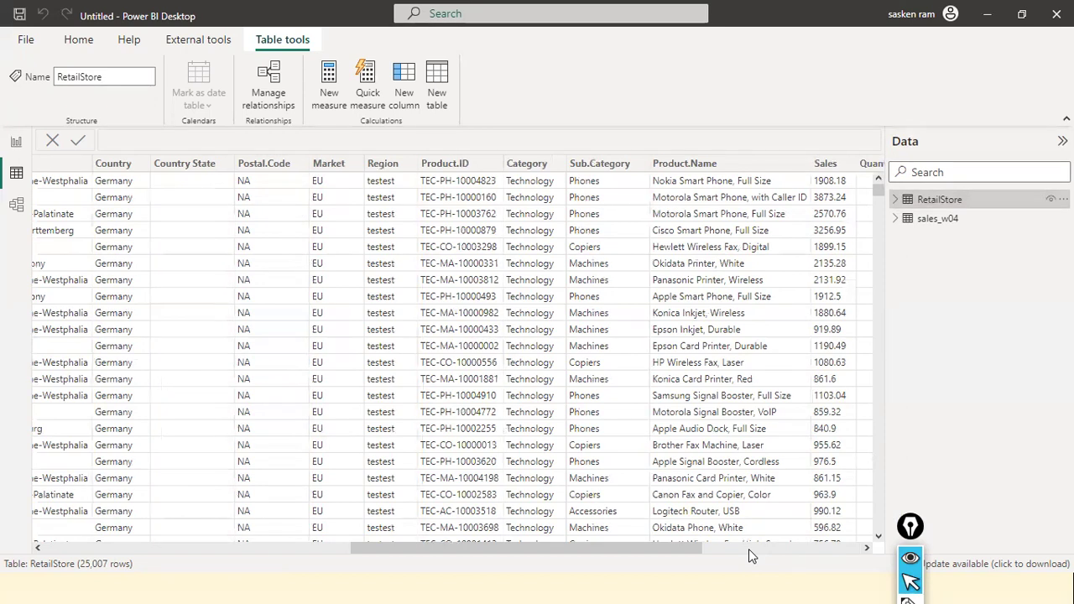
- Switch to OneDrive in the browser, dismiss the embed details, and open RetailStore.xlsx in Excel Online
{"action": "key", "text": "alt+Tab"}
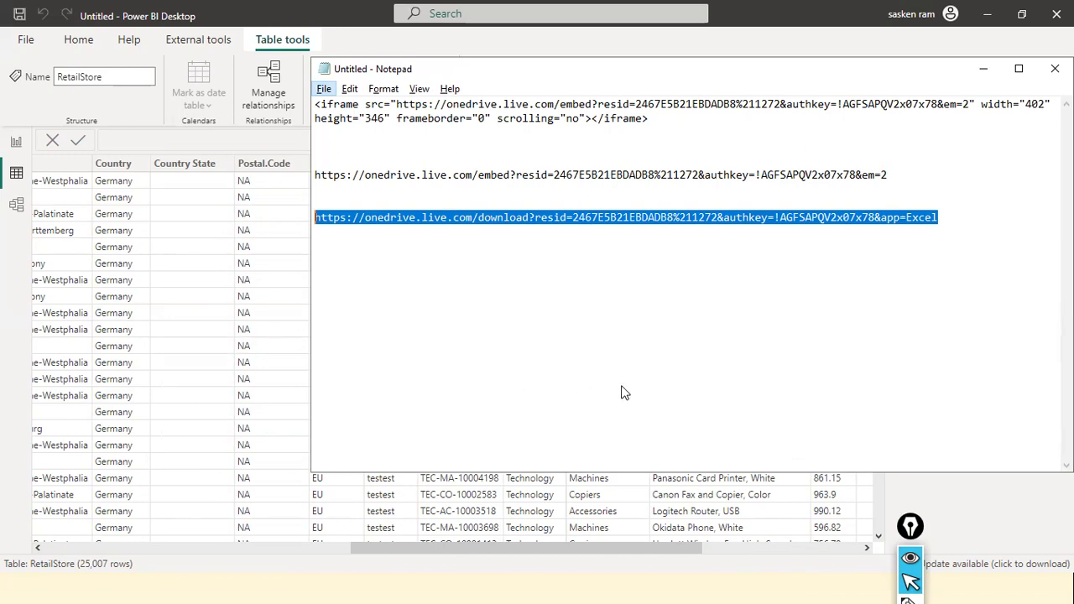
{"action": "key", "text": "alt+Tab"}
{"action": "key", "text": "Tab"}
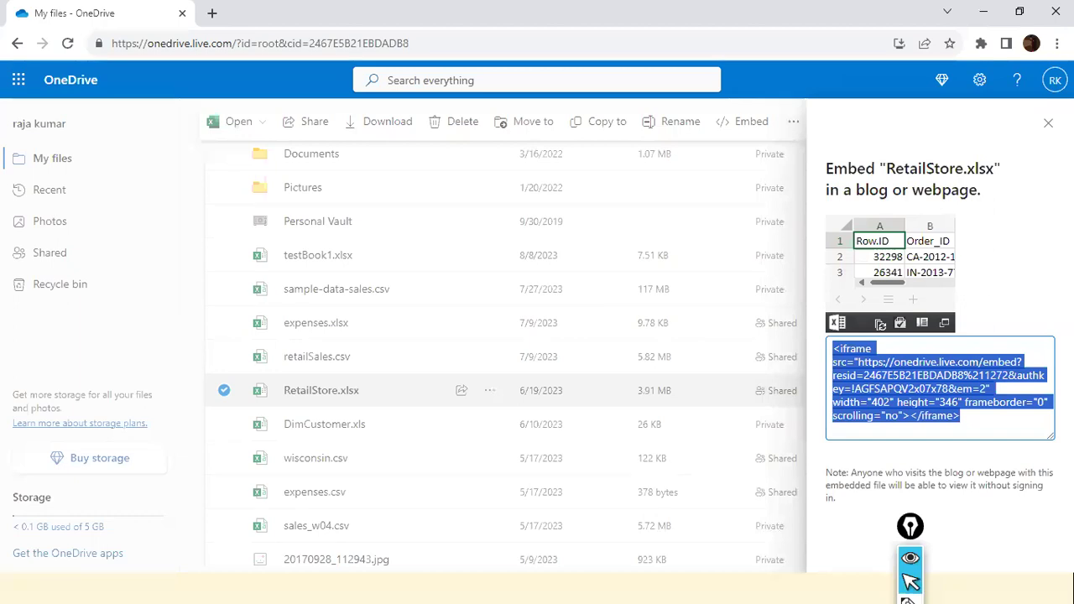
{"action": "left_click", "coordinate": [1048, 123]}
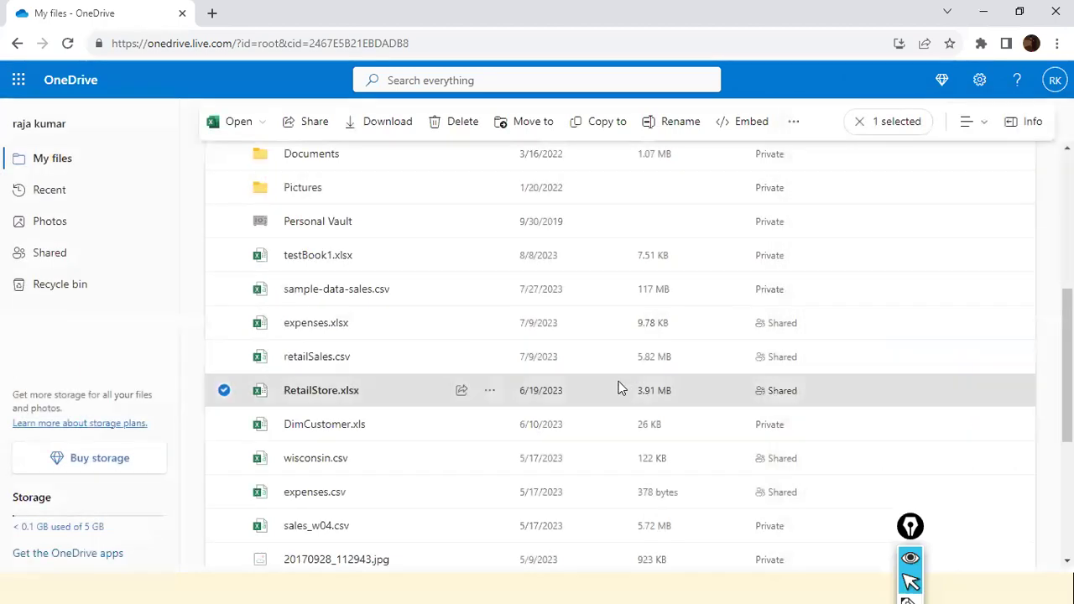
{"action": "left_click", "coordinate": [490, 391]}
{"action": "mouse_move", "coordinate": [559, 267]}
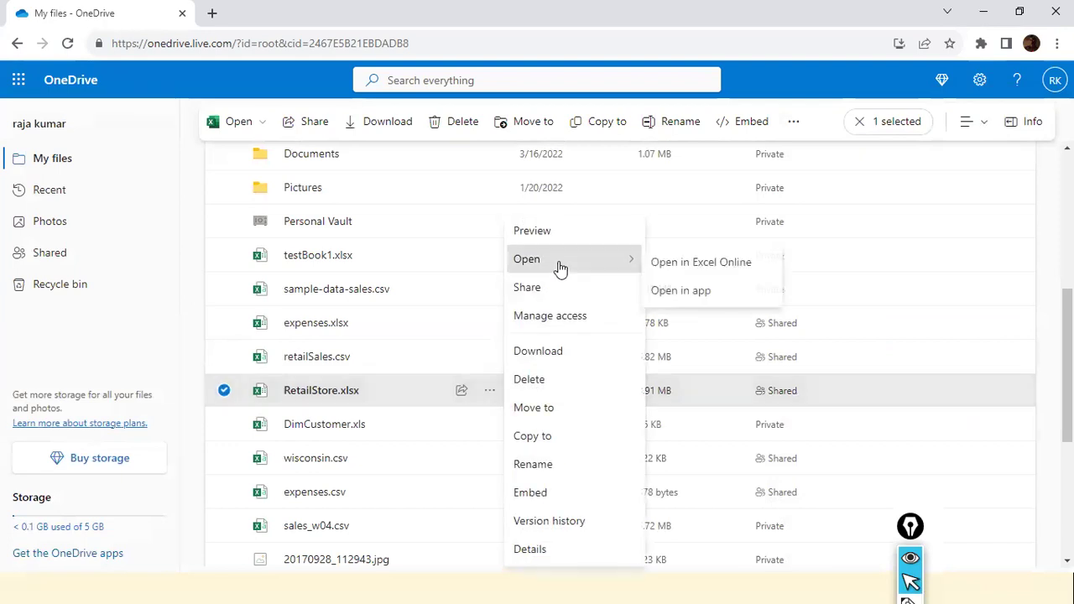
{"action": "left_click", "coordinate": [714, 265]}
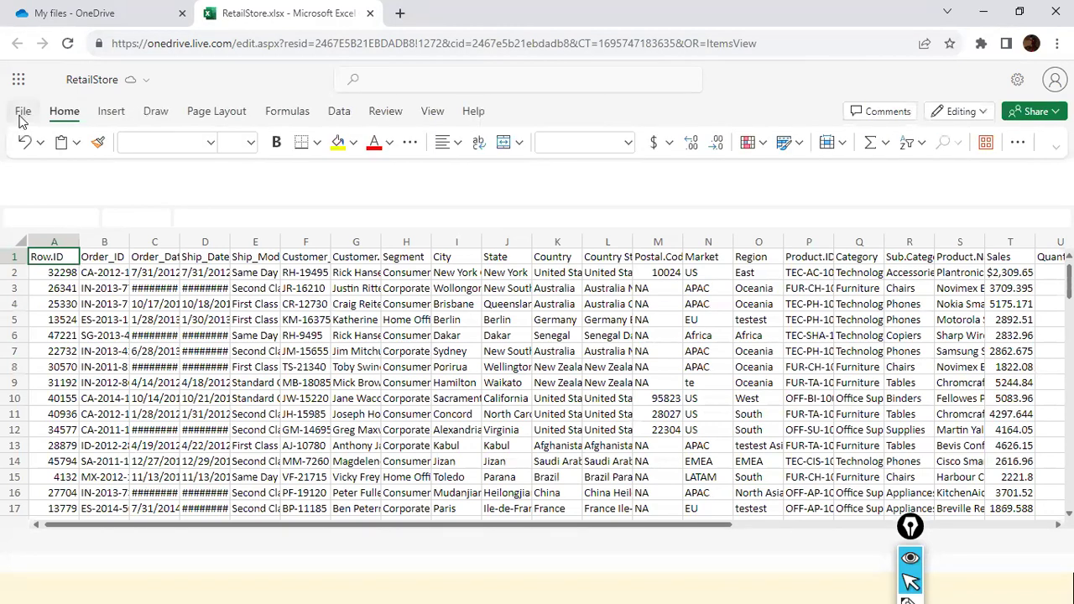
- Check which options the RetailStore workbook offers in Excel Online, and leave its file view
{"action": "left_click", "coordinate": [21, 115]}
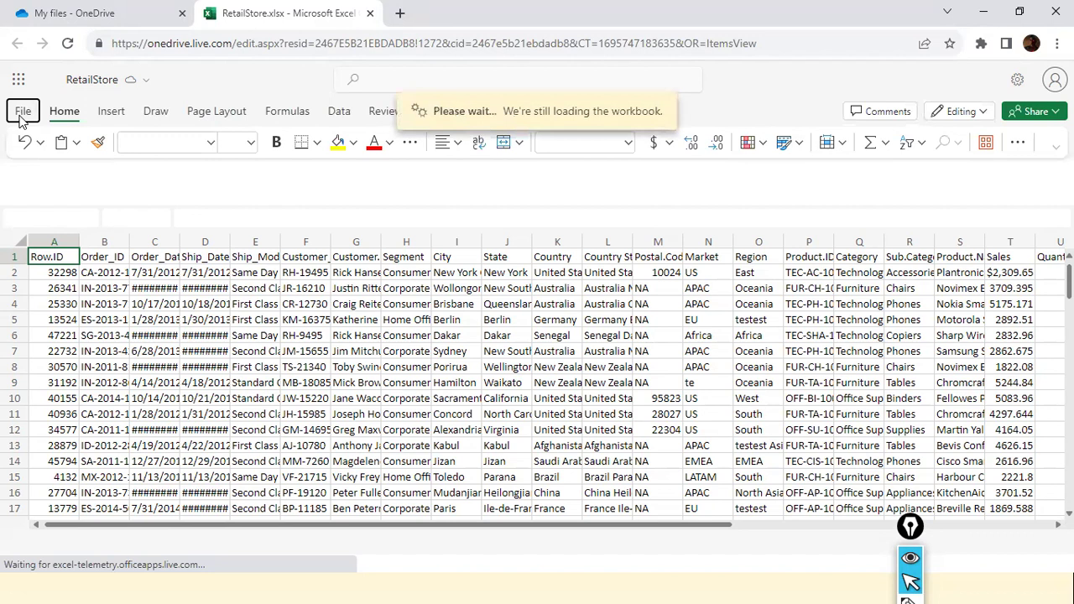
{"action": "left_click", "coordinate": [21, 116]}
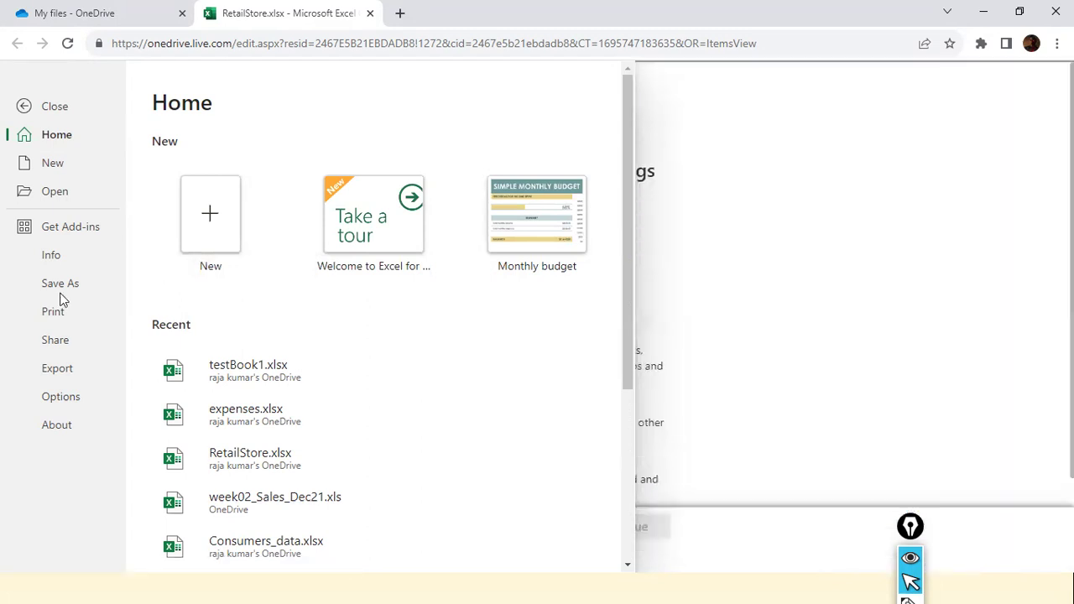
{"action": "left_click", "coordinate": [60, 397]}
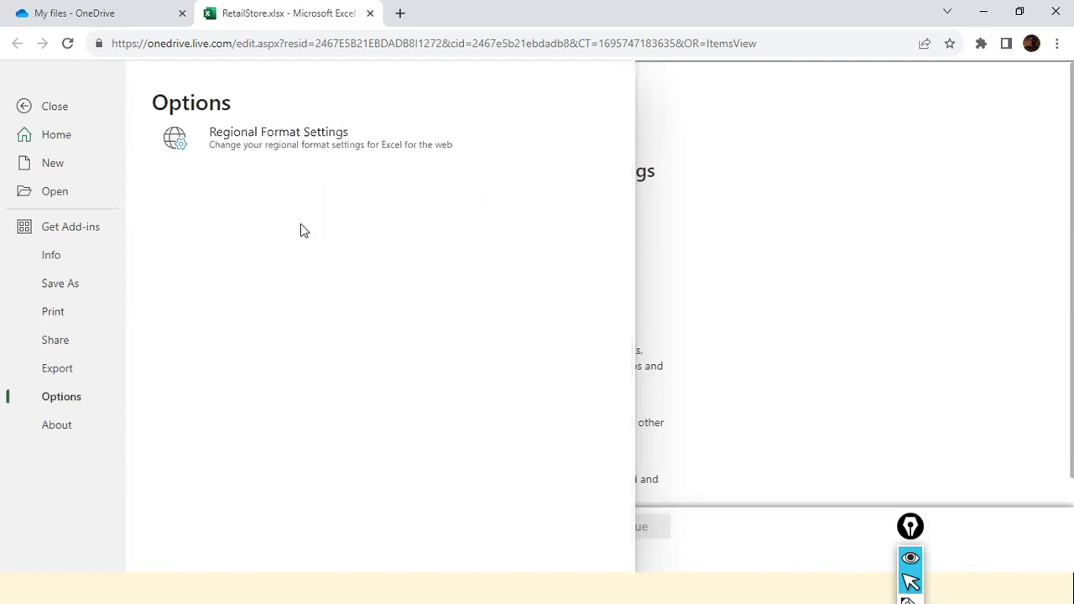
{"action": "left_click", "coordinate": [62, 137]}
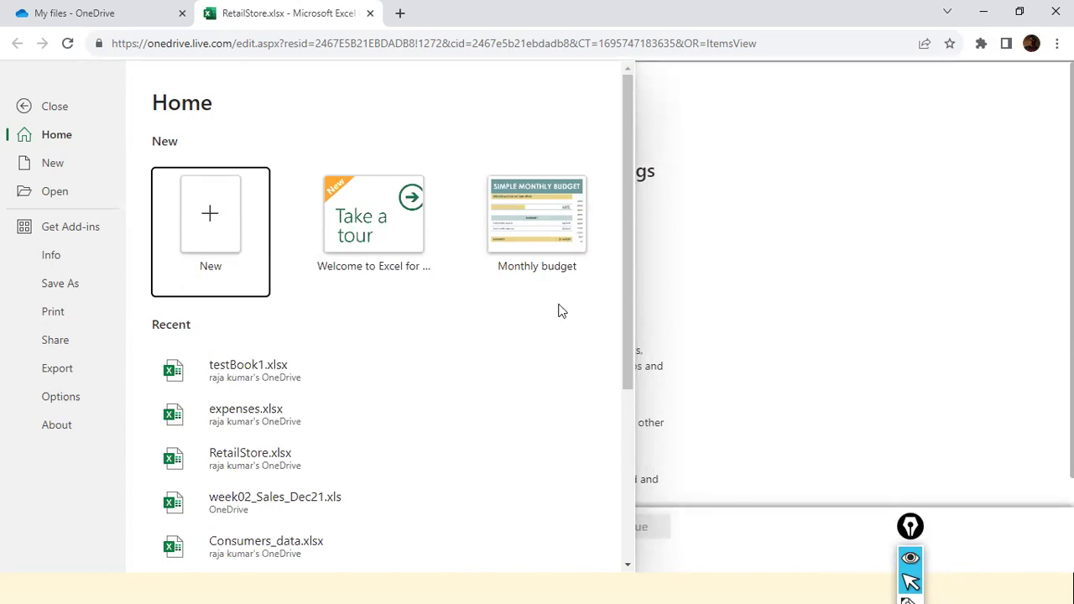
{"action": "key", "text": "Escape"}
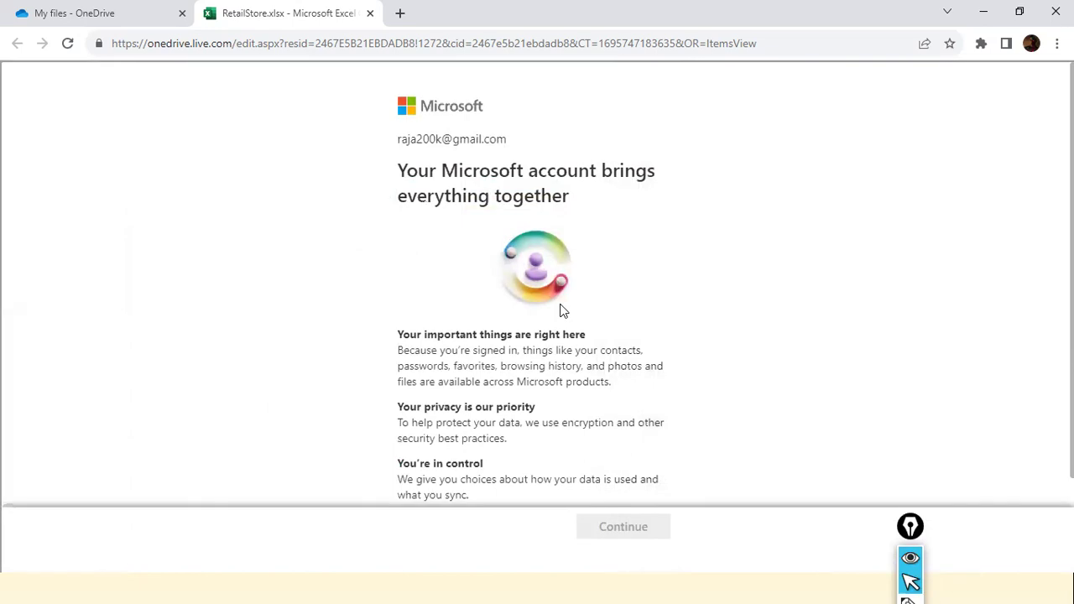
- Deselect the download URL in Notepad and return to the report canvas in Power BI Desktop
{"action": "key", "text": "alt+Tab"}
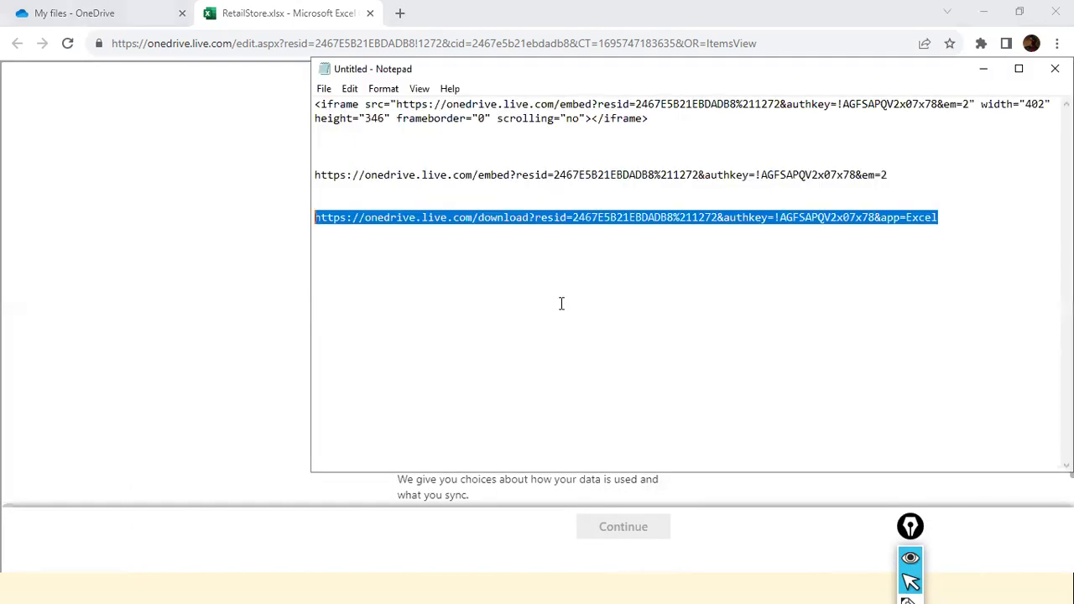
{"action": "key", "text": "Right"}
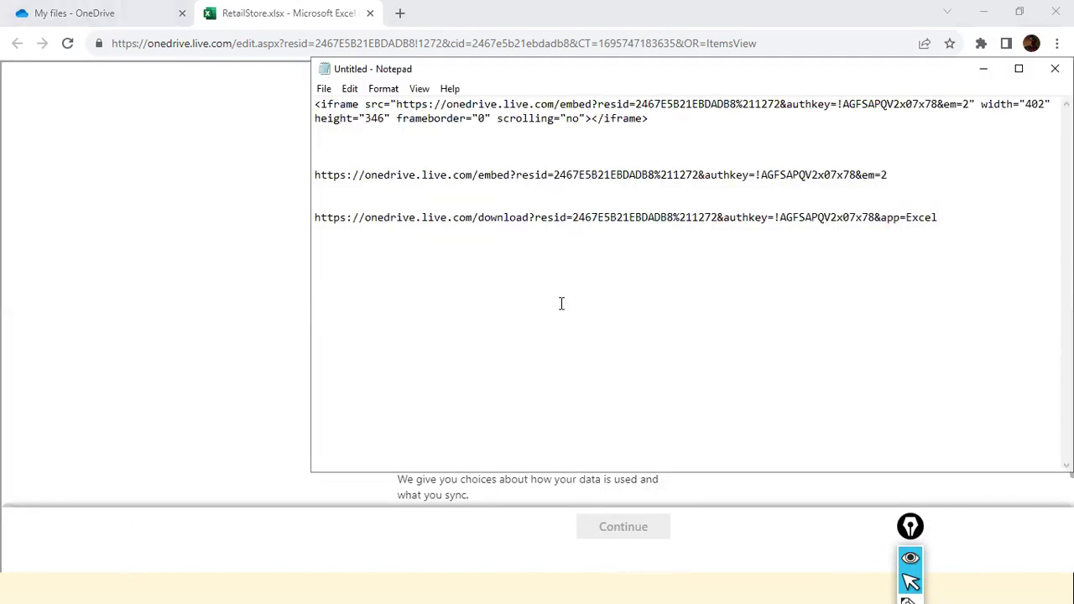
{"action": "key", "text": "alt+Tab"}
{"action": "key", "text": "alt+Tab"}
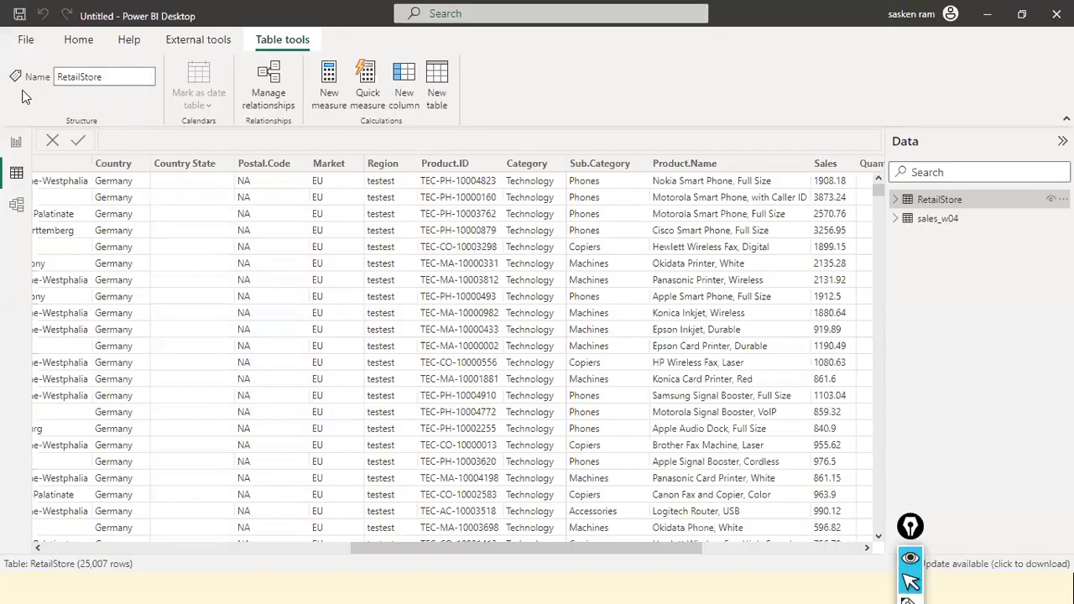
{"action": "left_click", "coordinate": [16, 142]}
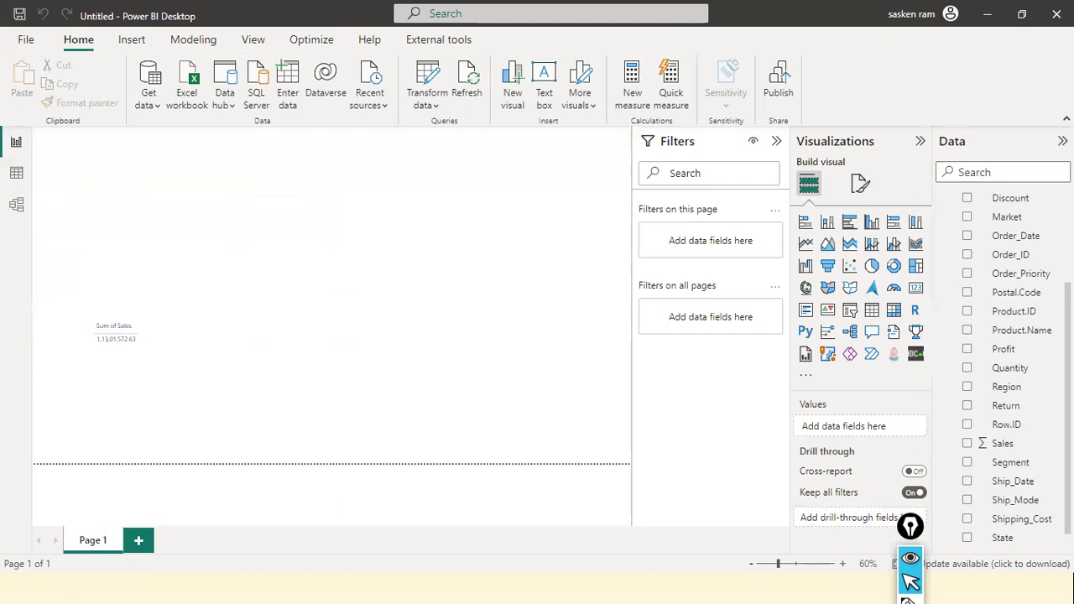